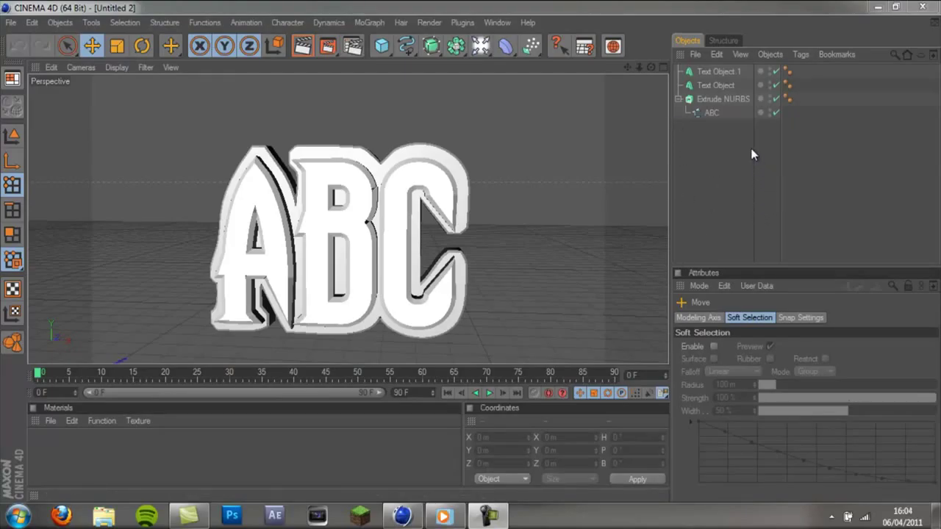
left_click(712, 99)
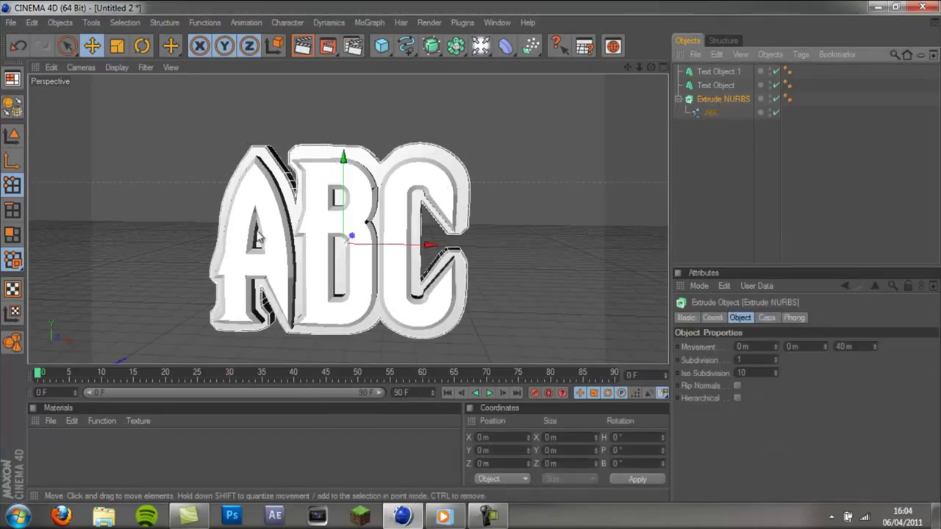
left_click(716, 86)
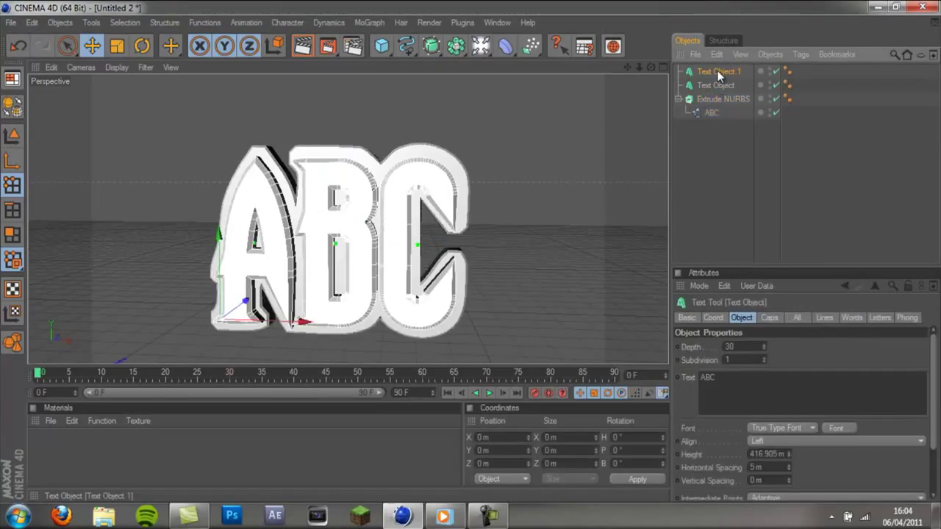
left_click(705, 197)
Switch to the media player, play the PC intro reference clip, pause it and return to CINEMA 4D
left_click(450, 513)
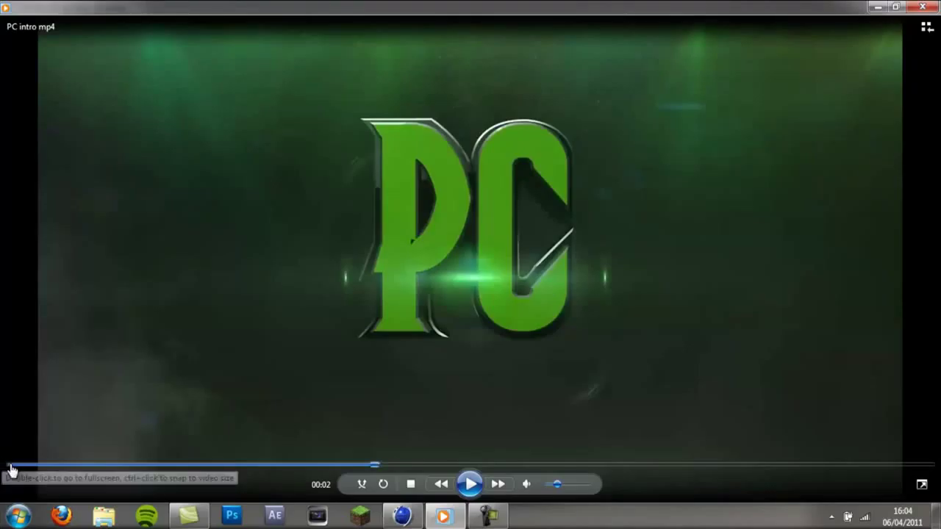
left_click(468, 483)
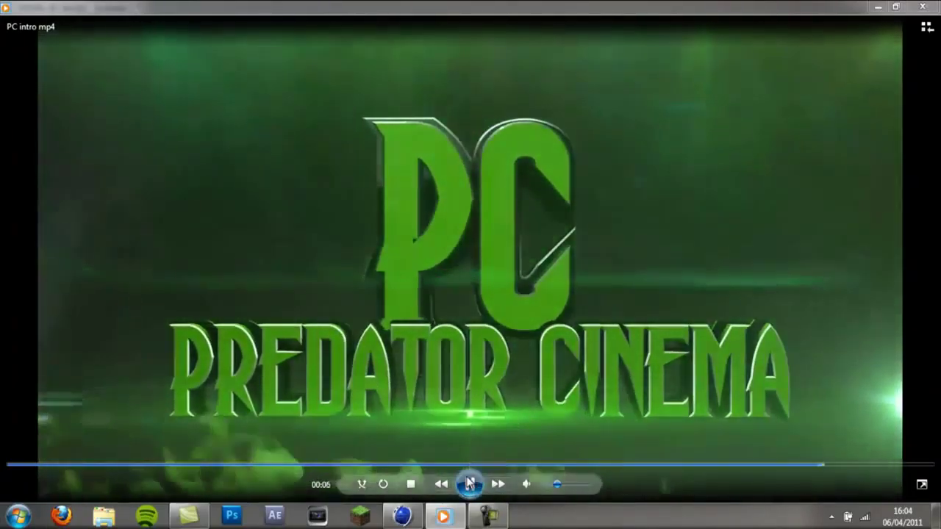
left_click(470, 484)
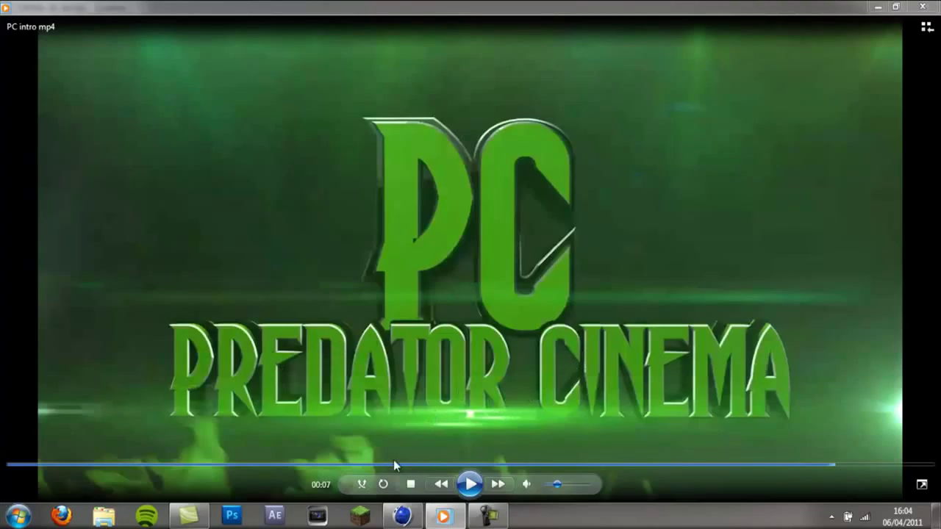
left_click(403, 516)
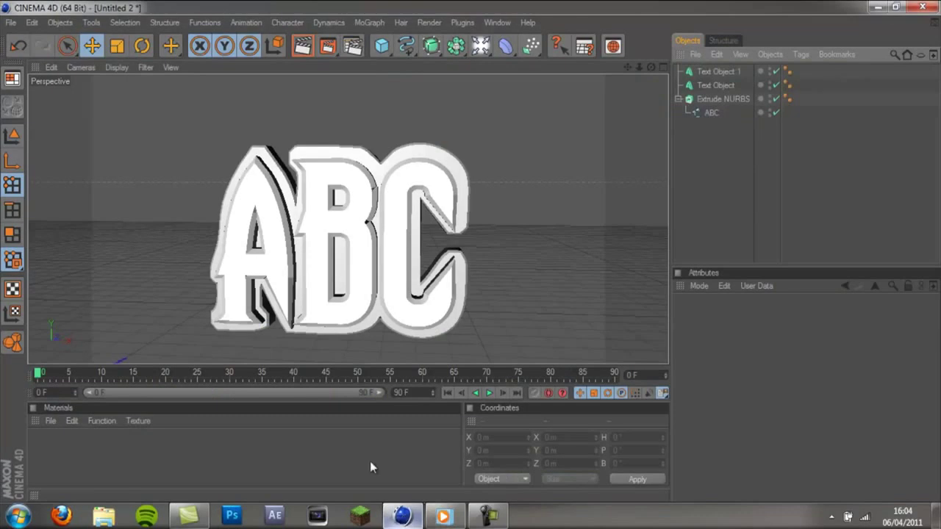
left_click_drag(651, 67, 514, 147)
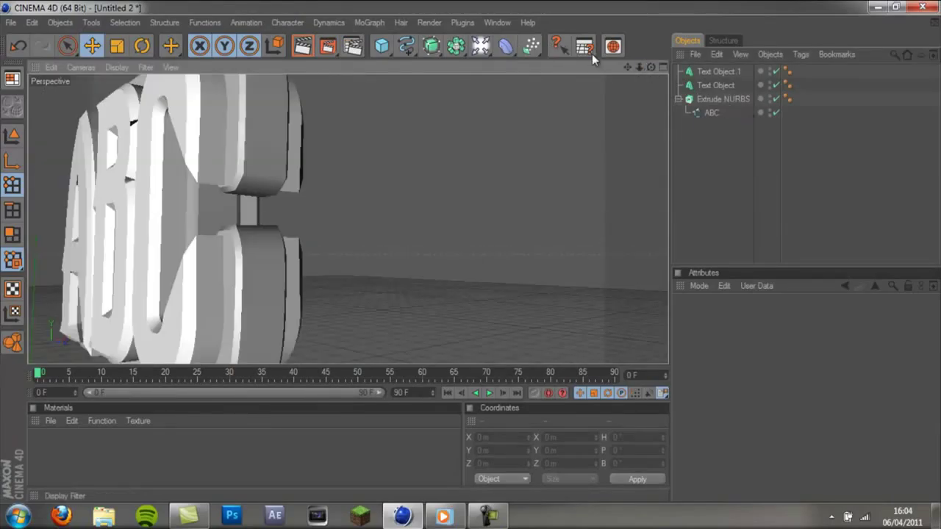
left_click_drag(650, 67, 472, 256)
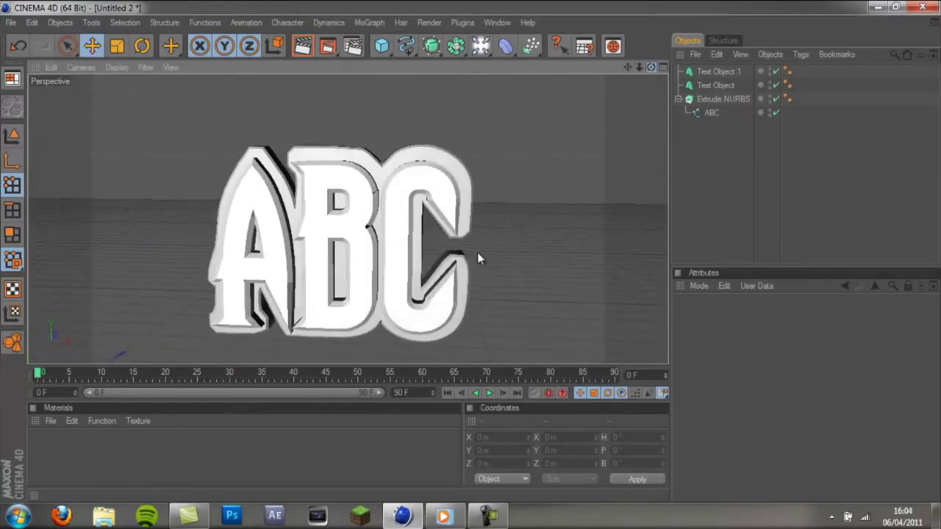
left_click_drag(647, 69, 469, 251)
left_click_drag(622, 64, 469, 251)
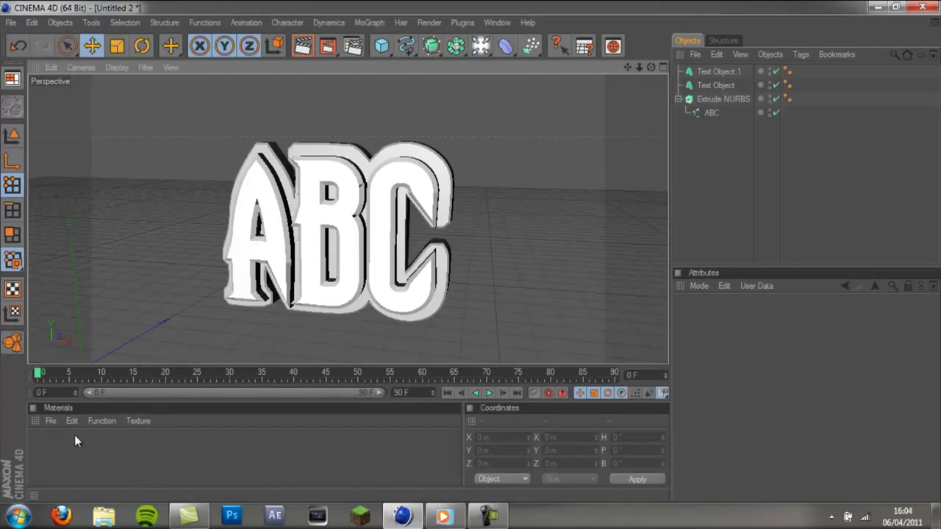
Create a new material and set its color to purple, RGB 111, 0, 123
double_click(55, 449)
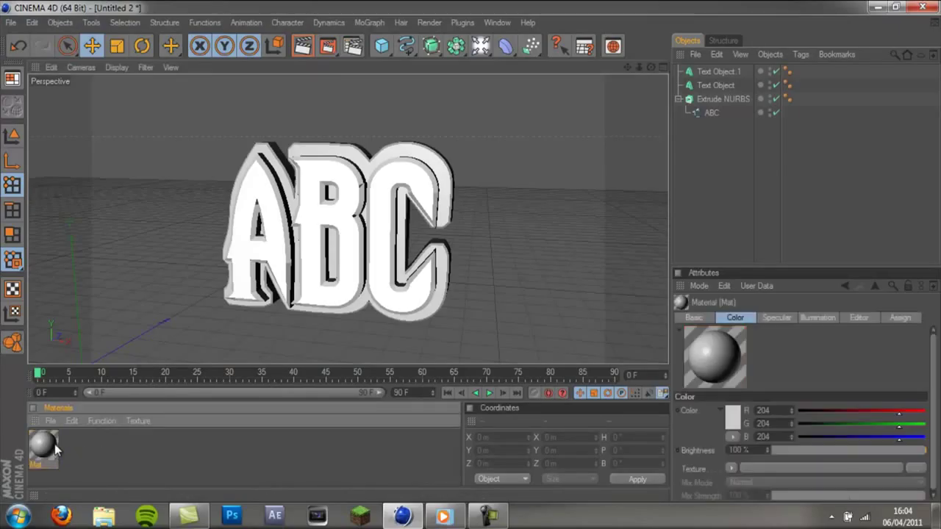
double_click(44, 447)
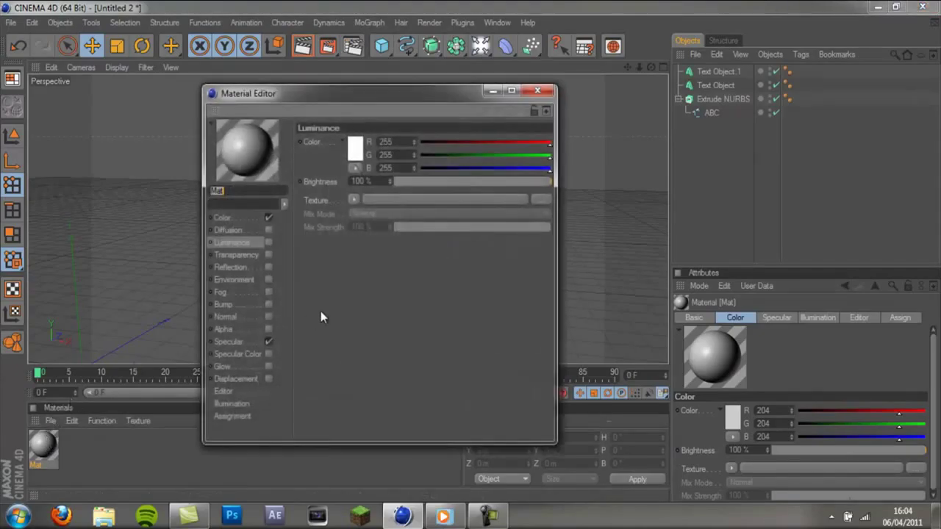
left_click(226, 215)
left_click(344, 142)
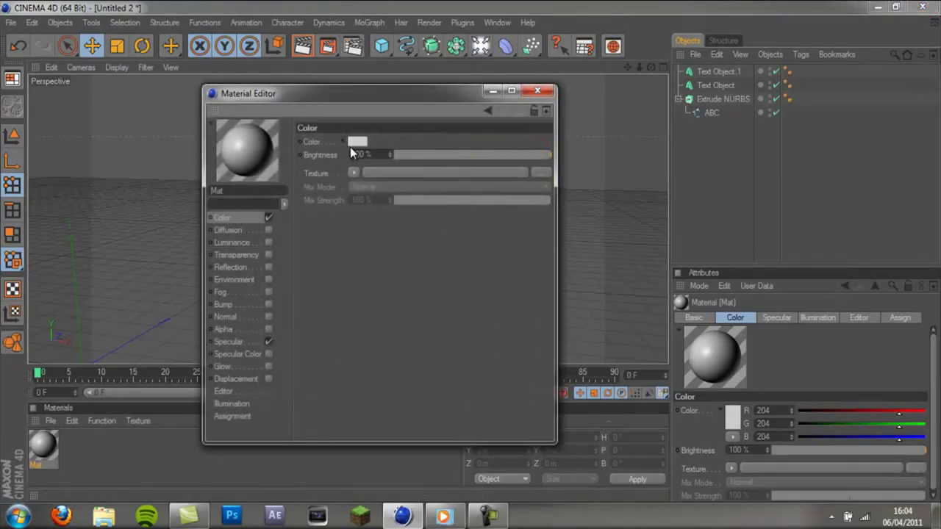
left_click(344, 142)
left_click(354, 149)
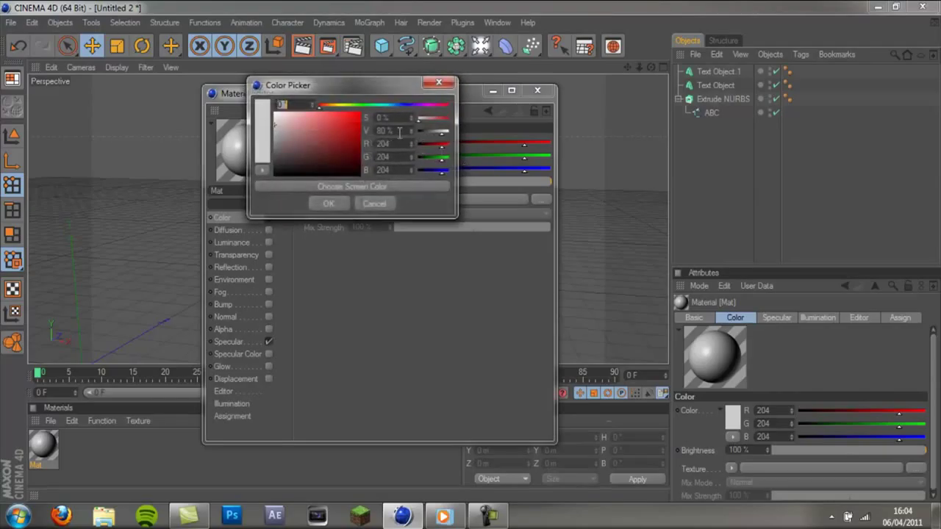
mouse_move(399, 106)
left_mouse_down()
mouse_move(260, 105)
mouse_move(432, 118)
mouse_move(424, 116)
left_mouse_up()
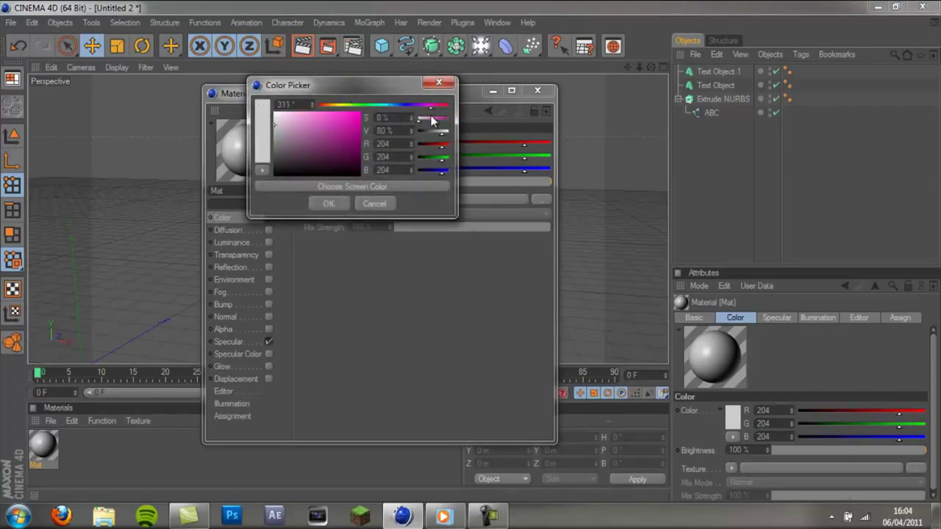
left_click_drag(327, 131, 414, 145)
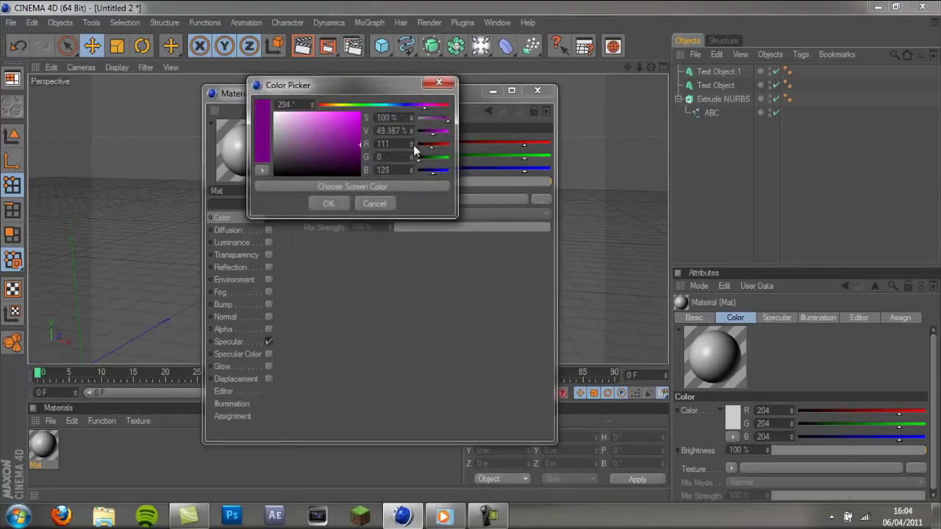
left_click(328, 203)
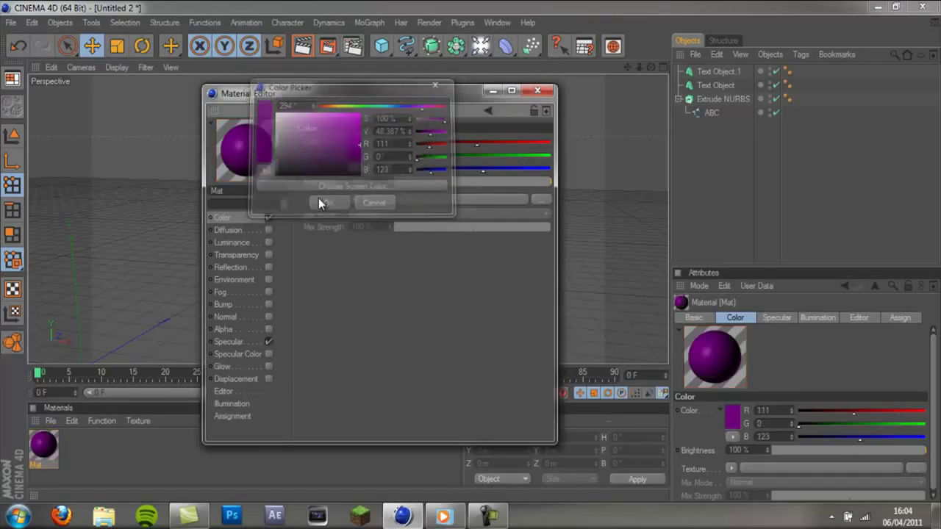
Enable reflection on the purple material with a Fresnel texture, brightness about 5% and mix strength about 10%
left_click(268, 268)
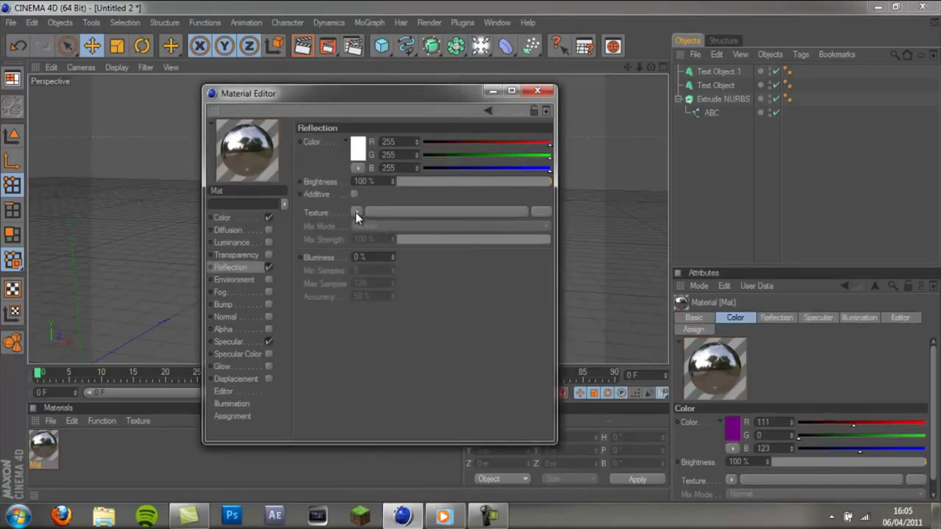
left_click(356, 212)
left_click(367, 323)
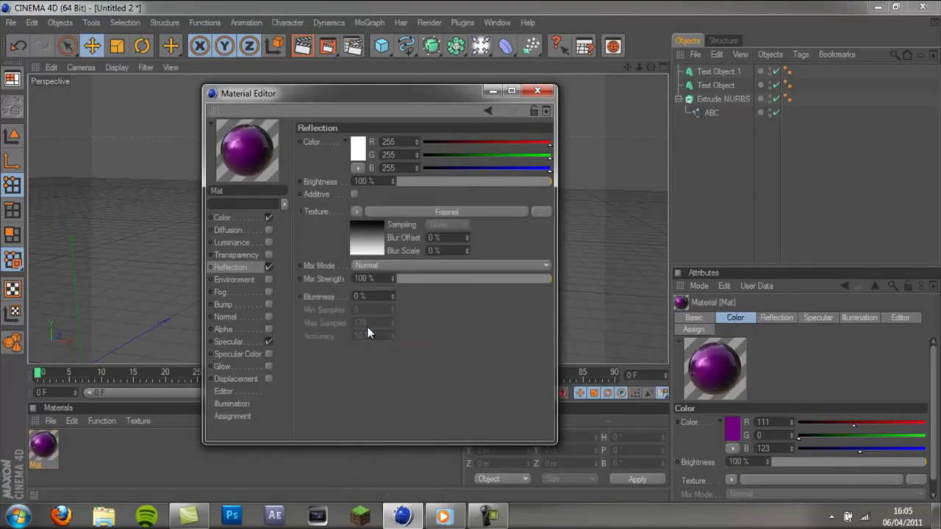
left_click(413, 180)
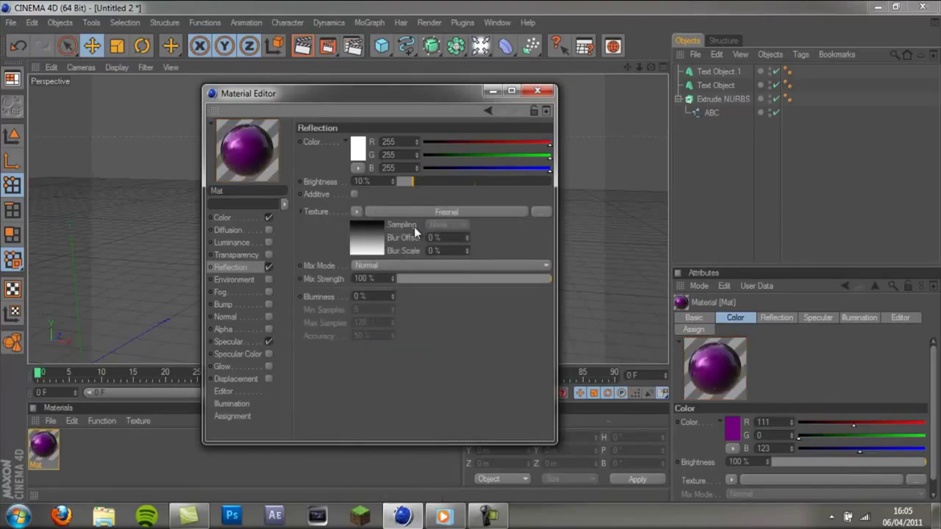
mouse_move(414, 284)
left_mouse_down()
mouse_move(406, 283)
mouse_move(414, 278)
left_mouse_up()
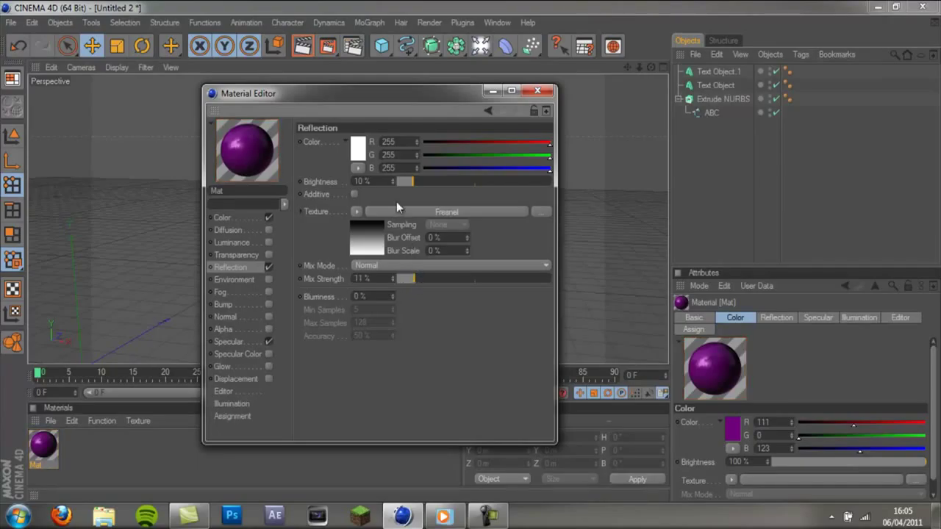
left_click(403, 181)
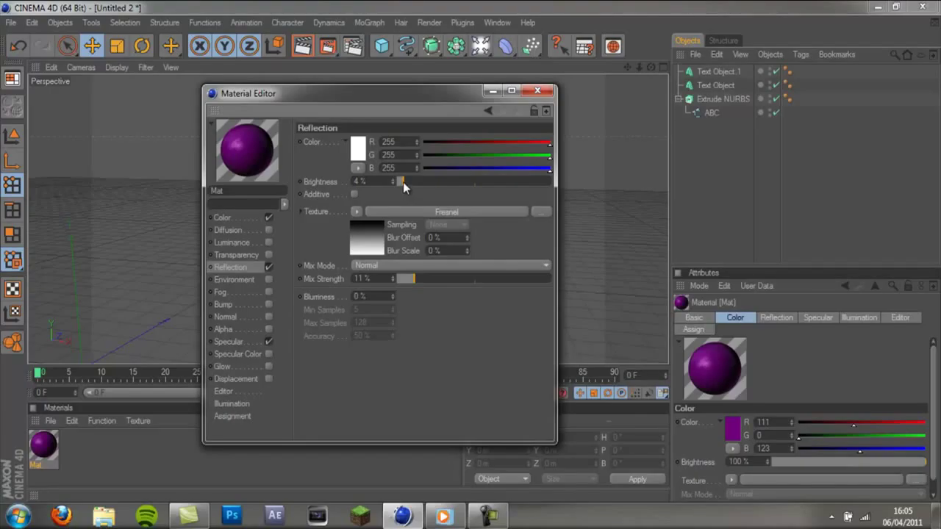
left_click(405, 182)
left_click(413, 280)
left_click(538, 89)
Create a second material and set its color to pure white, RGB 255, 255, 255
double_click(110, 433)
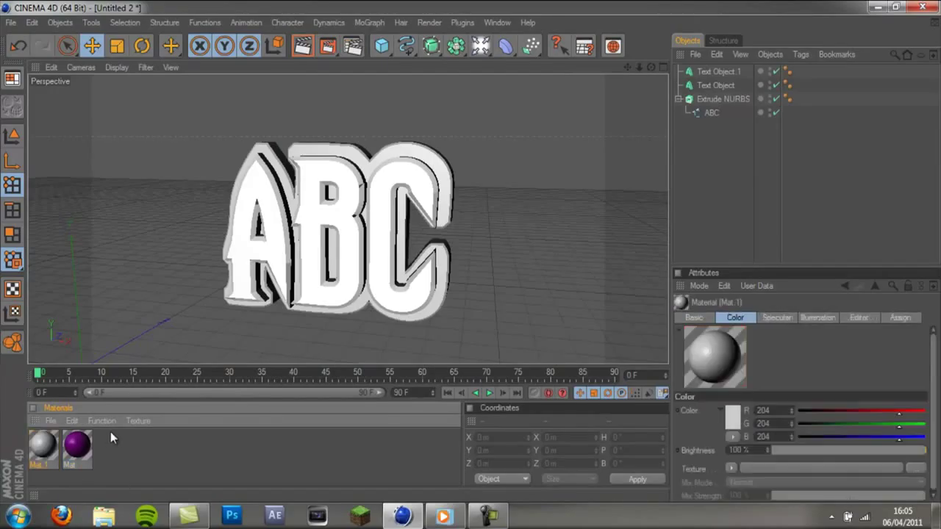
double_click(41, 443)
left_click(224, 217)
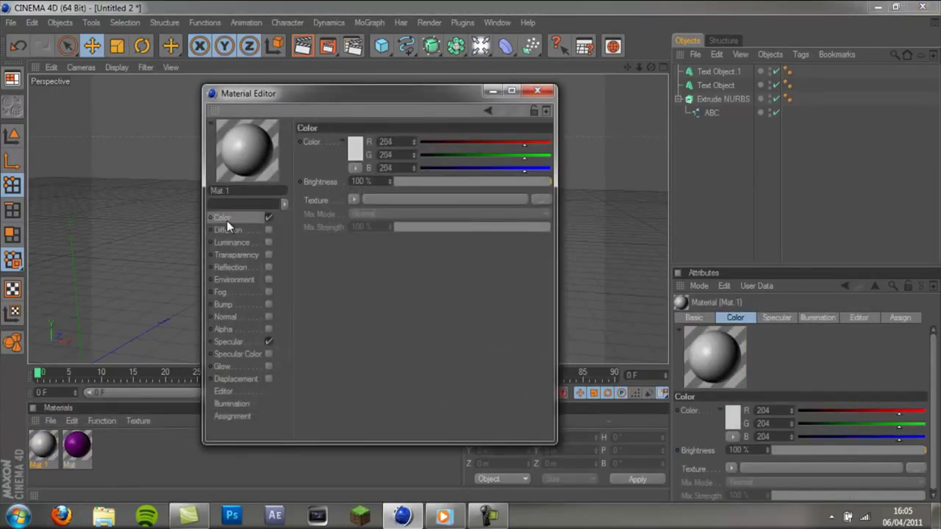
left_click(354, 152)
left_click_drag(338, 87, 375, 125)
left_click_drag(358, 165, 184, 112)
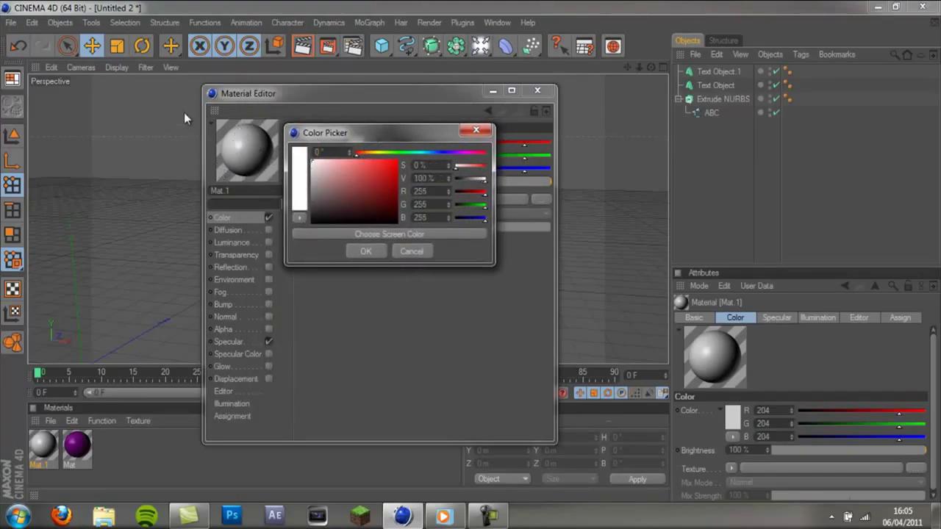
left_click(361, 252)
Enable reflection on the white material with a Fresnel texture, 5% brightness and 10% mix strength
left_click(268, 267)
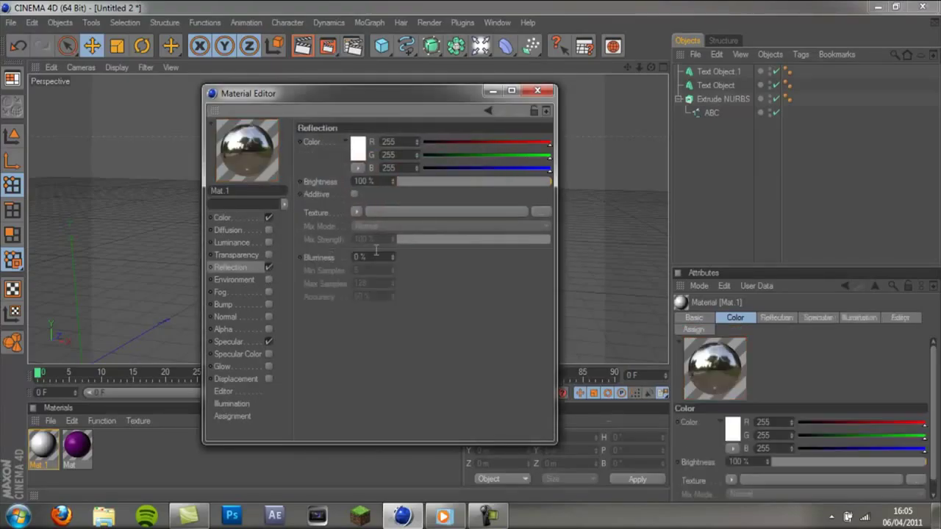
left_click(354, 210)
left_click(398, 327)
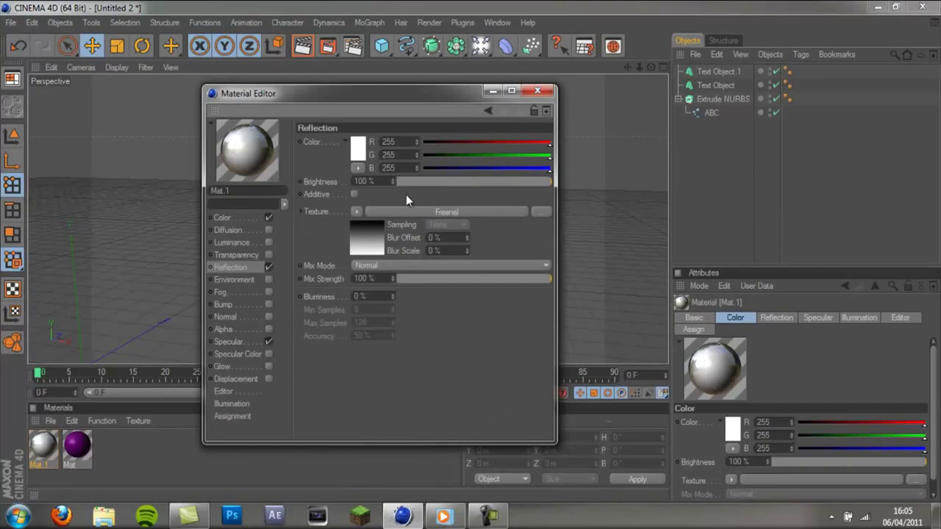
left_click(405, 182)
left_click(409, 279)
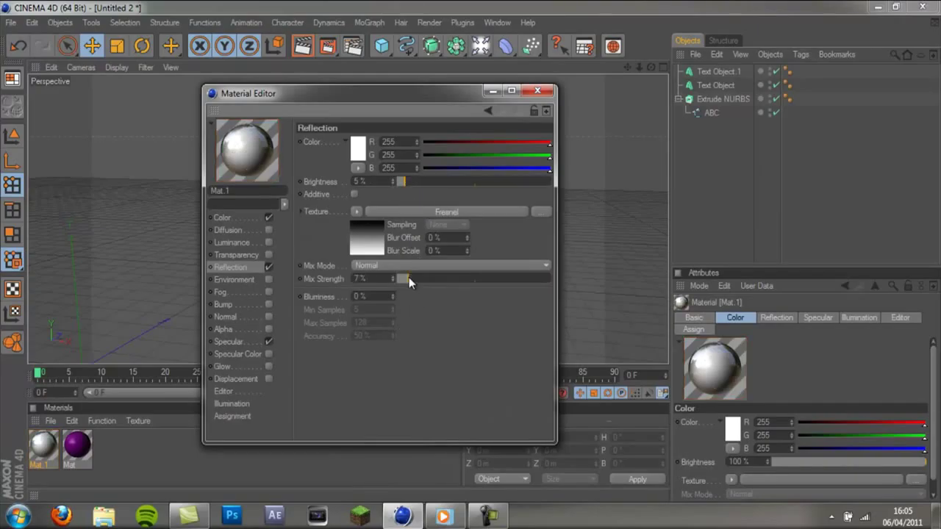
left_click(412, 278)
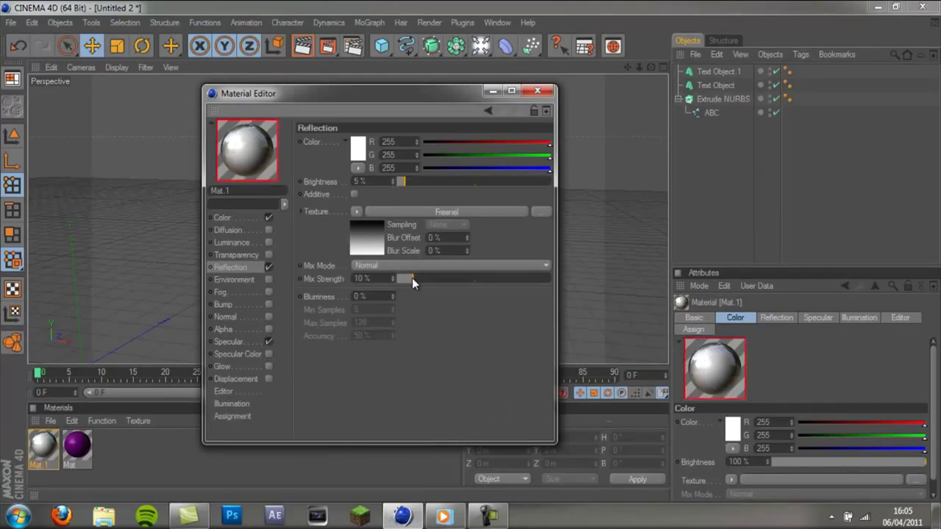
left_click(534, 89)
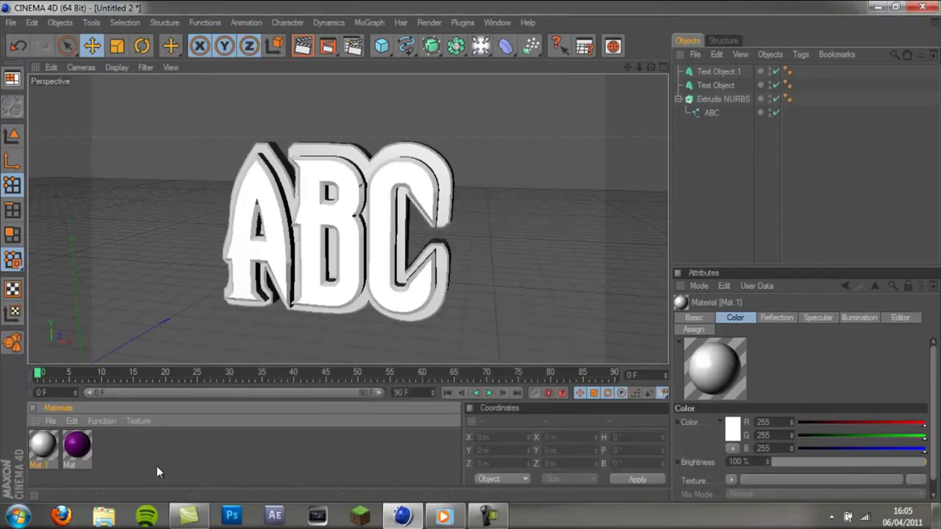
Create a third material with a black color, RGB 0, 0, 0, and enable its reflection without a texture
double_click(114, 446)
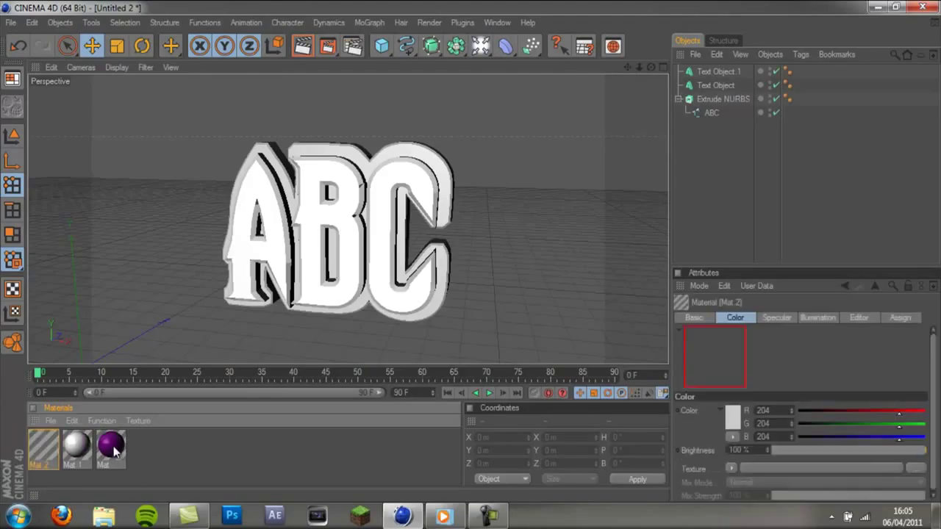
double_click(46, 443)
left_click(236, 218)
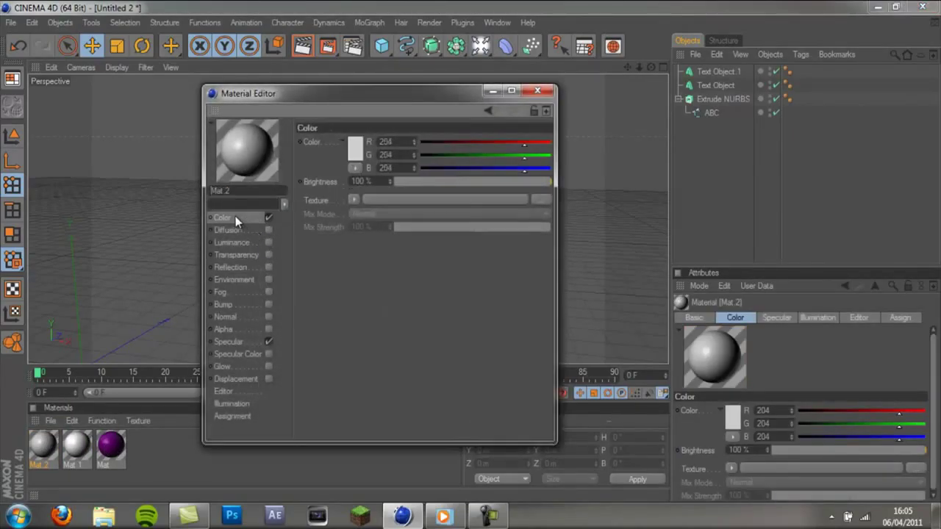
left_click(355, 146)
left_click_drag(335, 153, 340, 171)
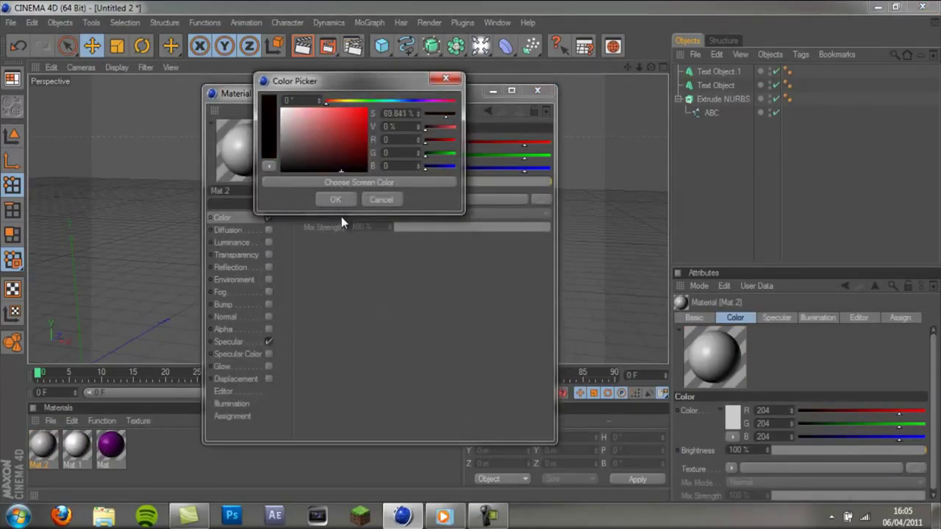
left_click(335, 200)
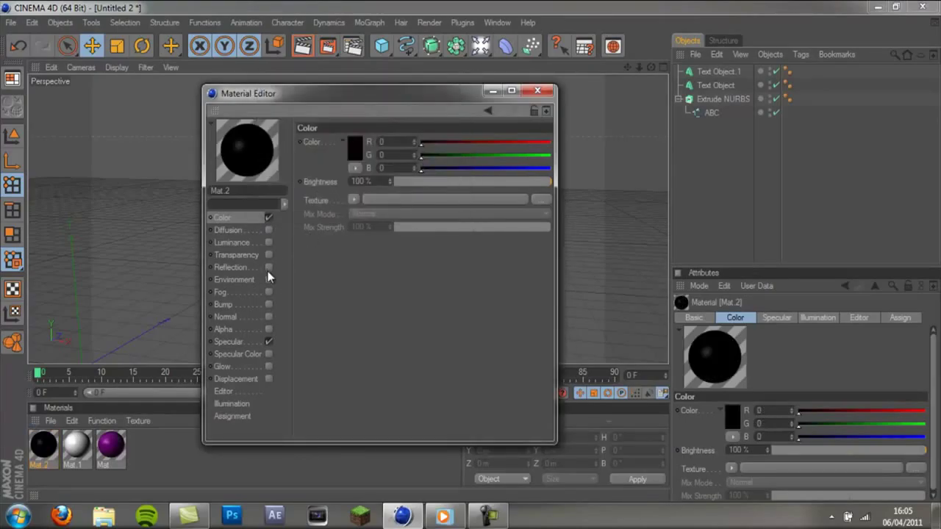
left_click(268, 267)
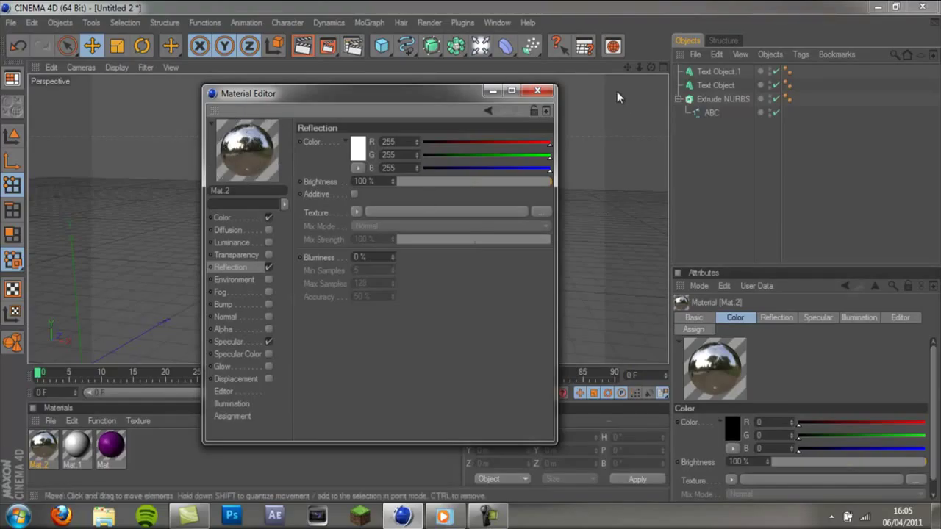
left_click(539, 91)
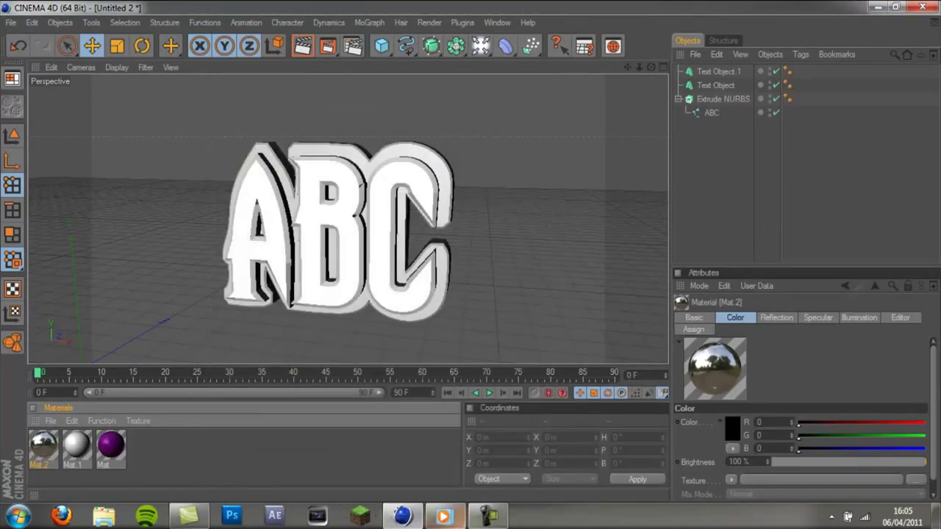
Switch to the PC intro clip in the media player and replay its opening to examine the lettering's face, side and edge colors
left_click(444, 518)
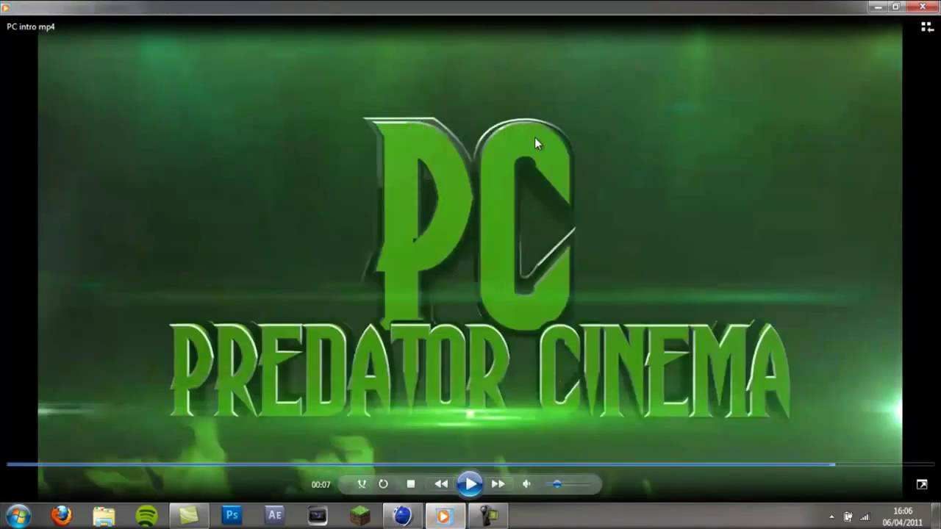
left_click(144, 465)
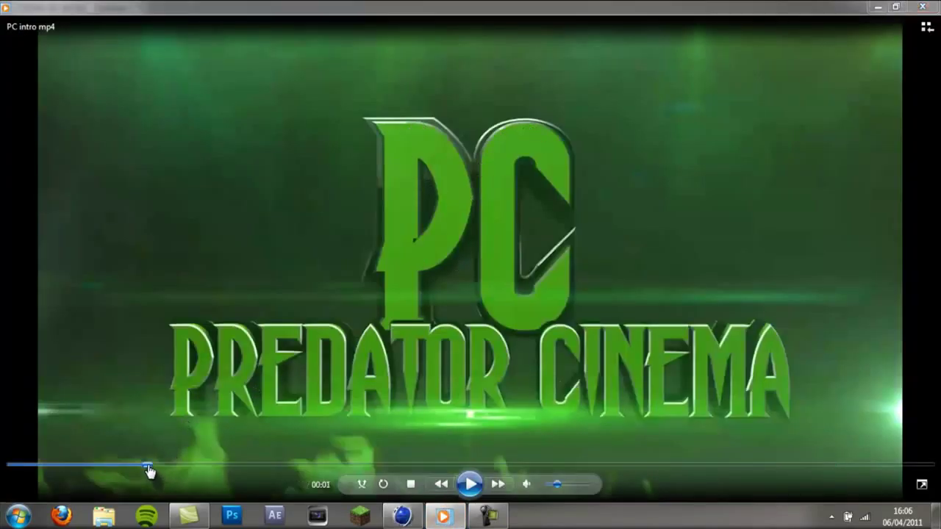
left_click(469, 484)
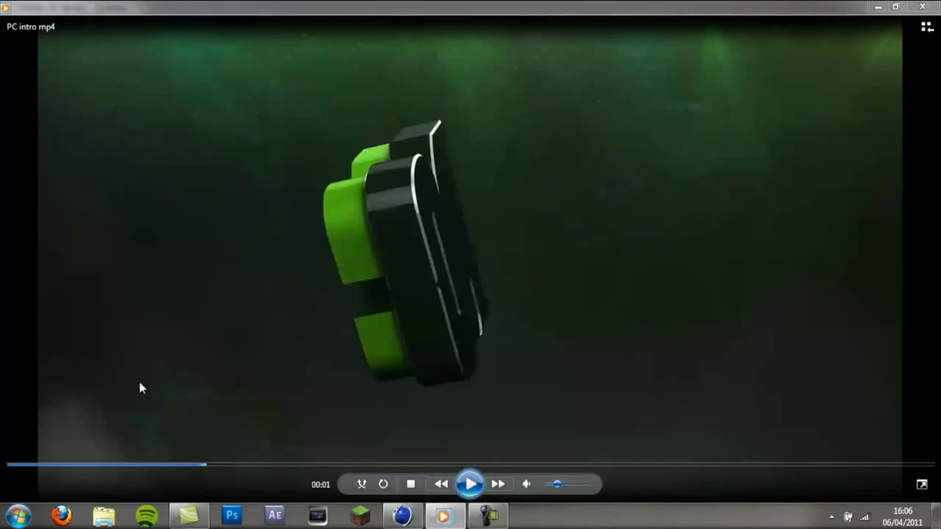
left_click(86, 463)
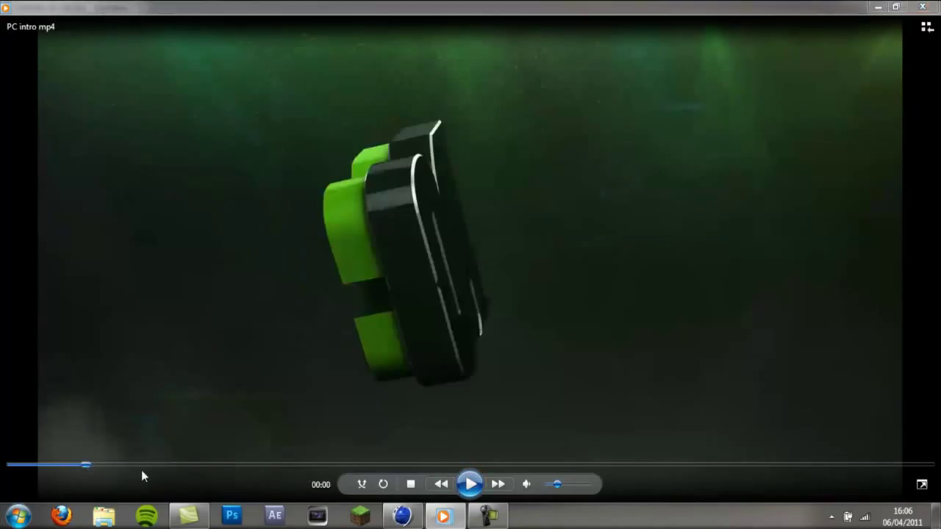
left_click(471, 484)
left_click(470, 484)
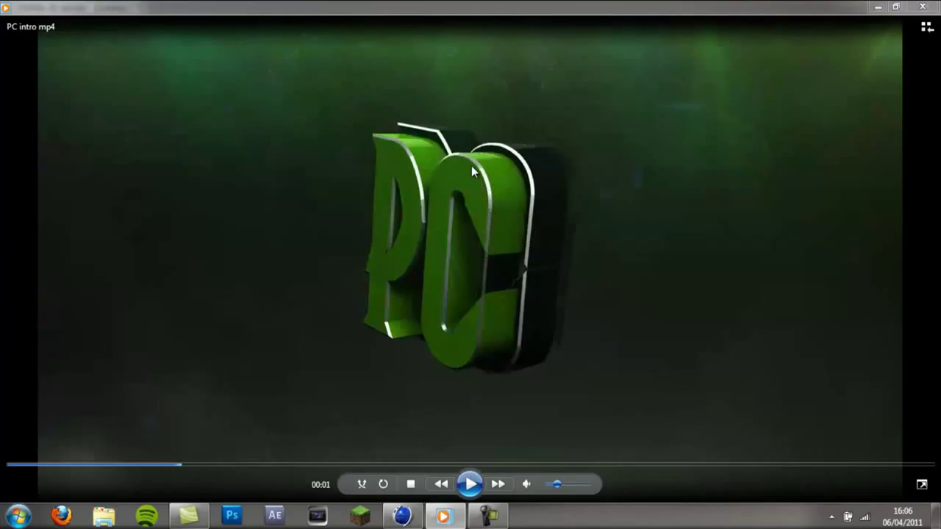
Back in CINEMA 4D, create a fourth material with a pure white color, RGB 255, 255, 255, and enable its luminance channel
left_click(402, 516)
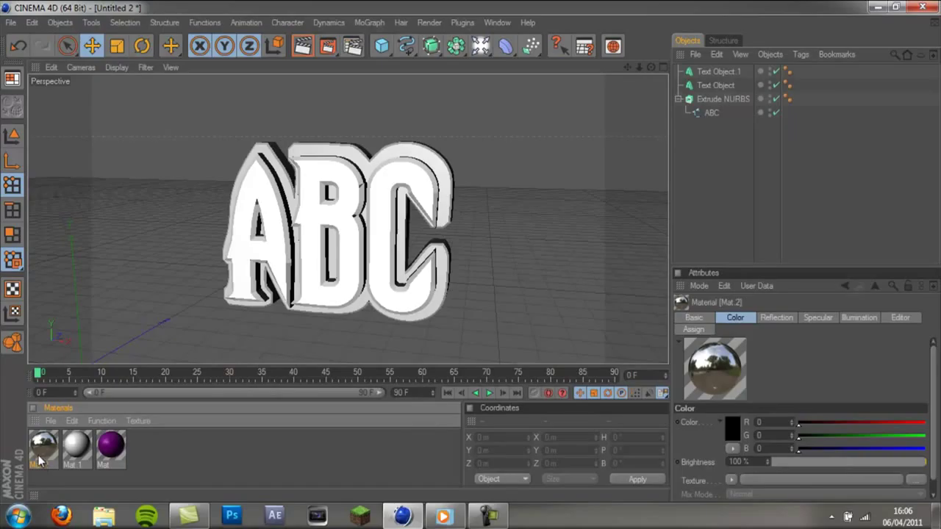
double_click(176, 465)
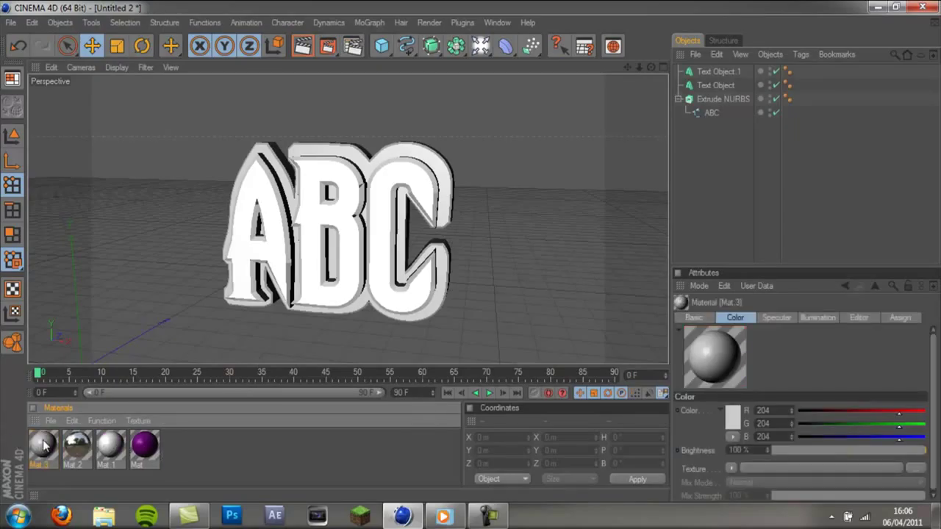
double_click(42, 445)
left_click(239, 215)
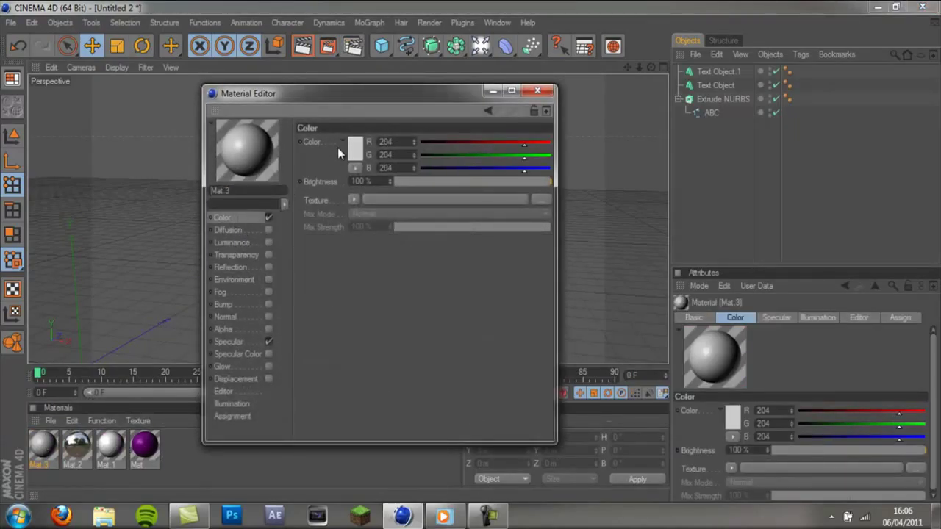
left_click(358, 147)
left_click(331, 201)
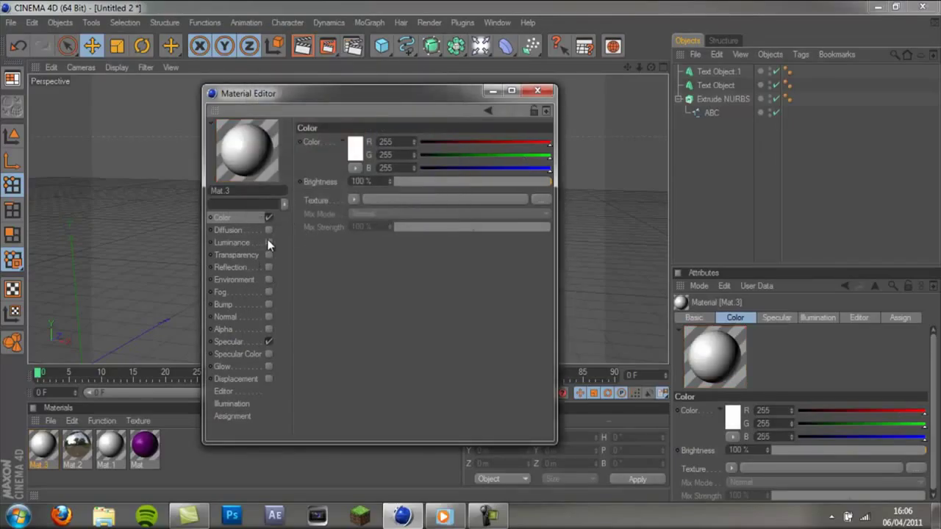
left_click(269, 243)
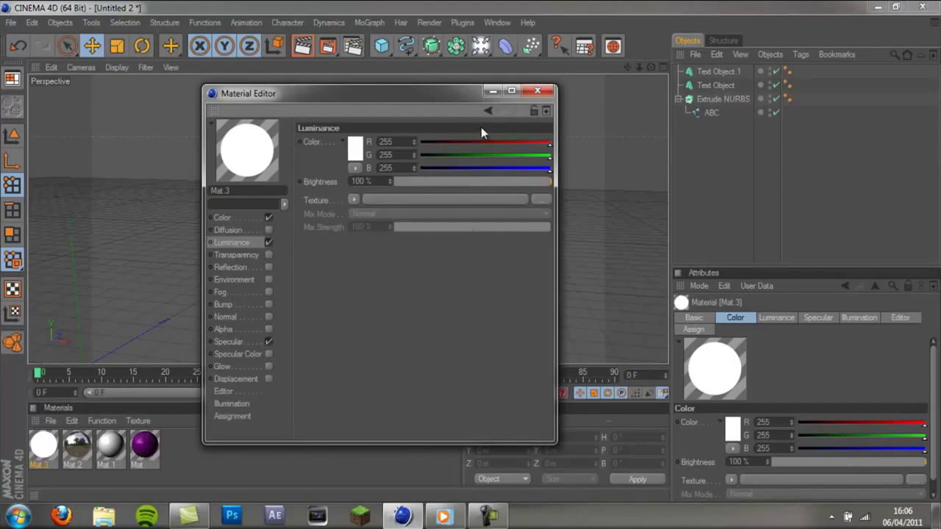
left_click(541, 91)
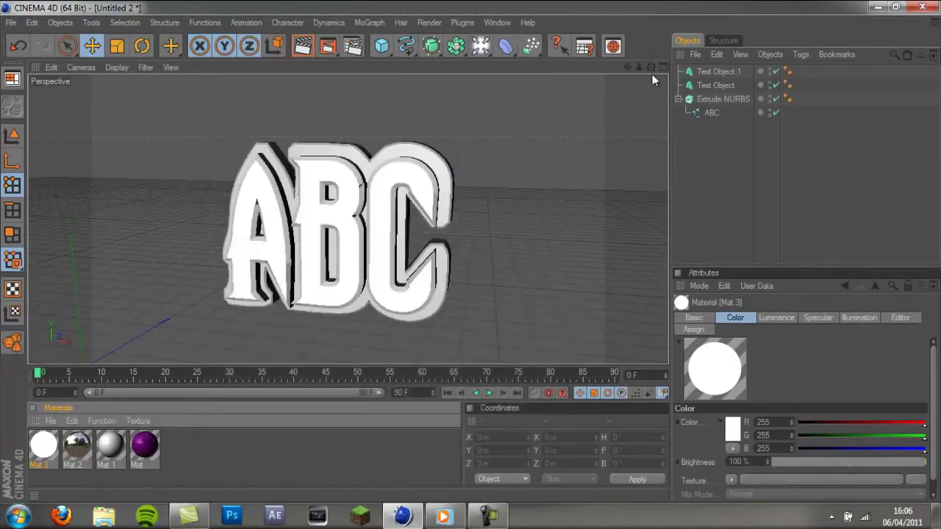
Apply the purple material to both Text Objects and white Mat.1 to the Extrude NURBS, and render a preview of the view
left_click_drag(653, 66, 474, 254)
left_click_drag(144, 445, 342, 242)
left_click_drag(639, 66, 147, 197)
left_click_drag(156, 439, 237, 203)
mouse_move(651, 67)
left_mouse_down()
mouse_move(464, 251)
mouse_move(647, 69)
left_mouse_up()
left_click_drag(134, 441, 380, 166)
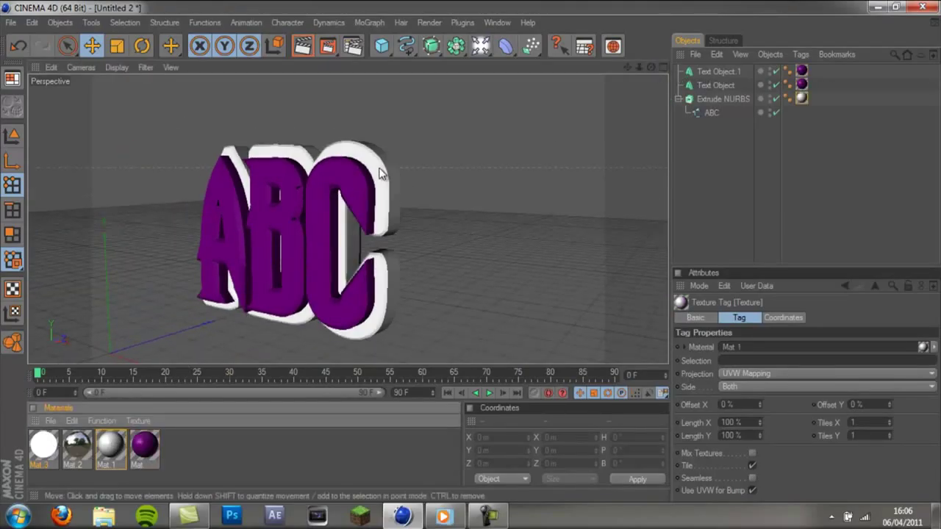
left_click(303, 46)
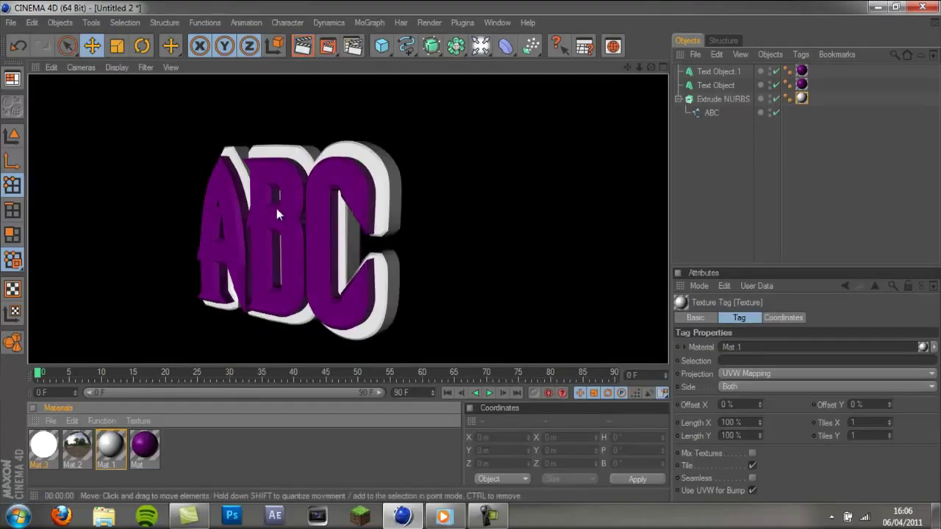
left_click(589, 193)
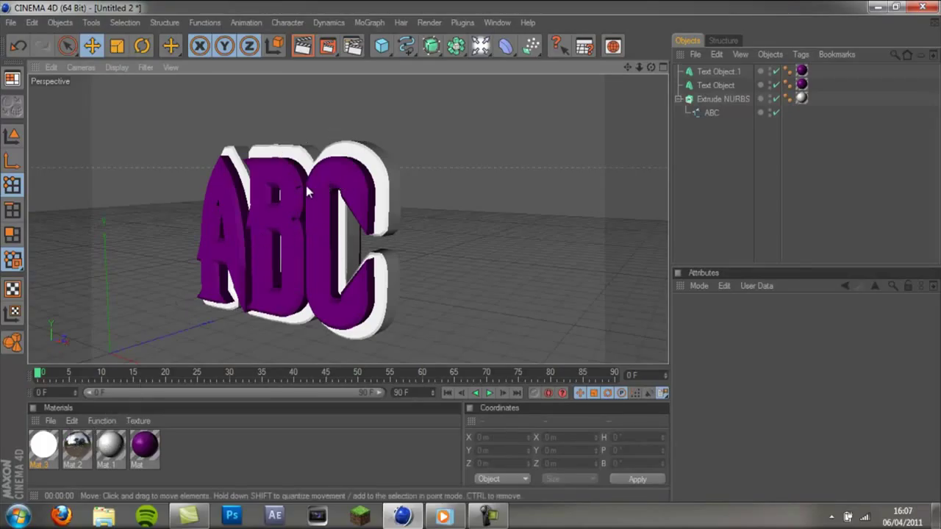
Apply the black reflective Mat.2 to Text Object, Extrude NURBS and Text Object.1
left_click_drag(77, 447, 321, 193)
left_click_drag(77, 449, 727, 100)
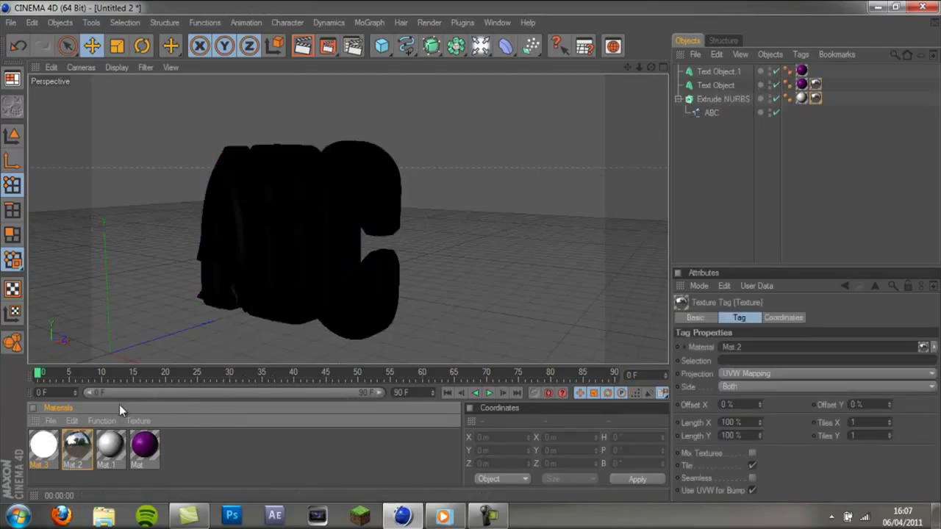
left_click_drag(91, 447, 716, 66)
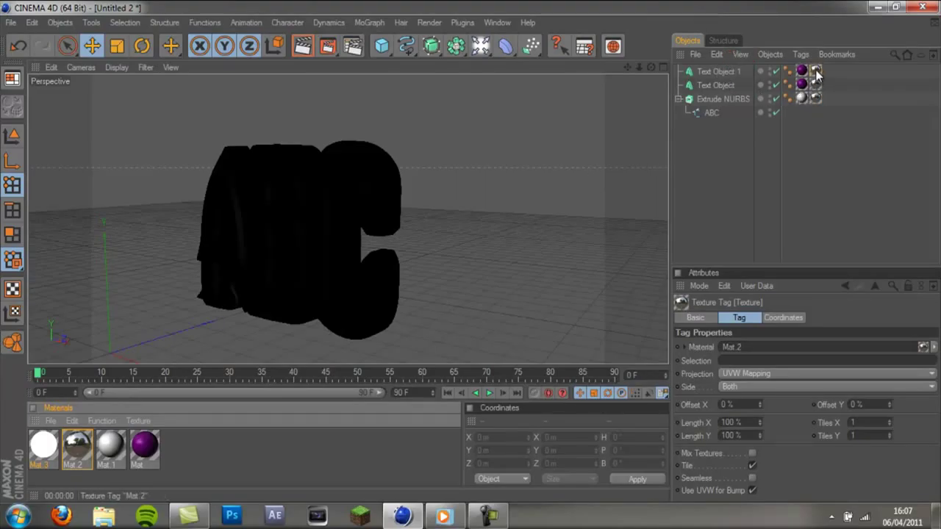
Restrict all three Mat.2 texture tags to selection R1 and render a preview of the view
left_click(808, 116)
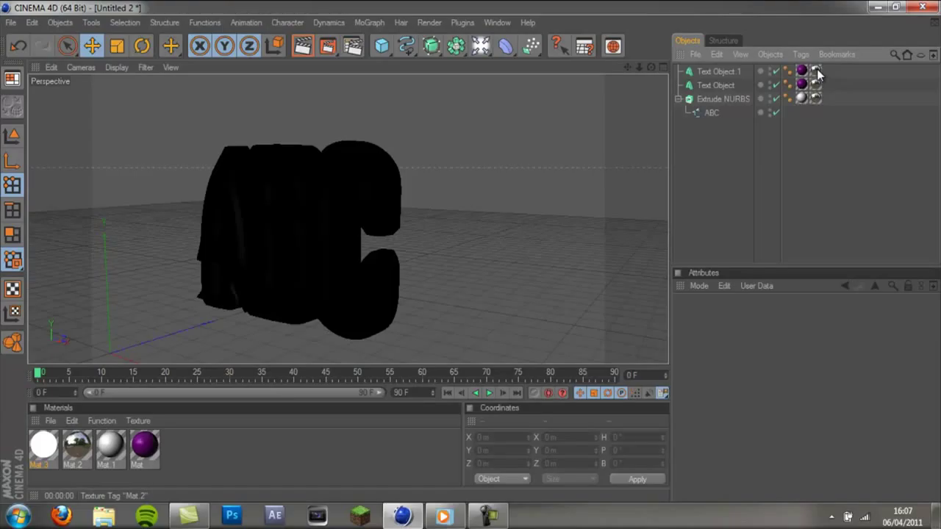
left_click(816, 70)
left_click(817, 98, "shift")
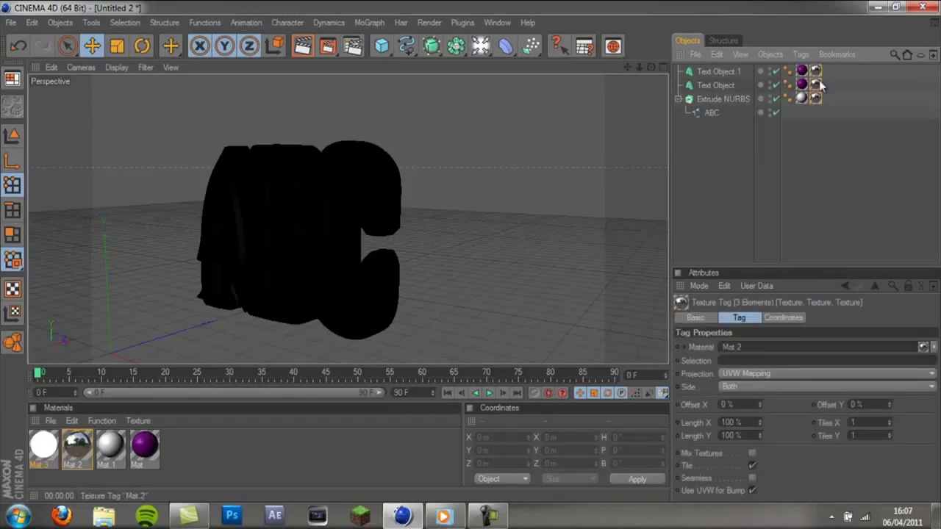
left_click(722, 360)
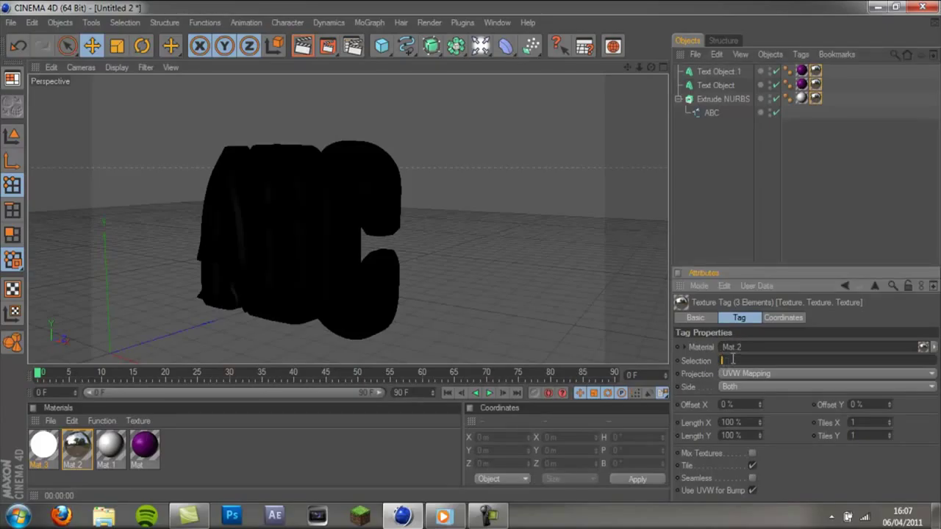
key("Caps_Lock")
type("F")
type("1")
key("Return")
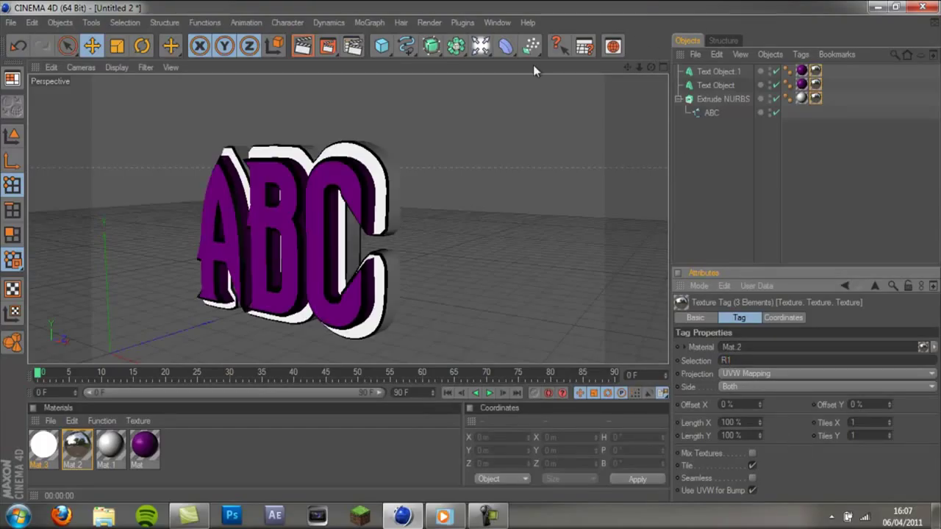
left_click(302, 46)
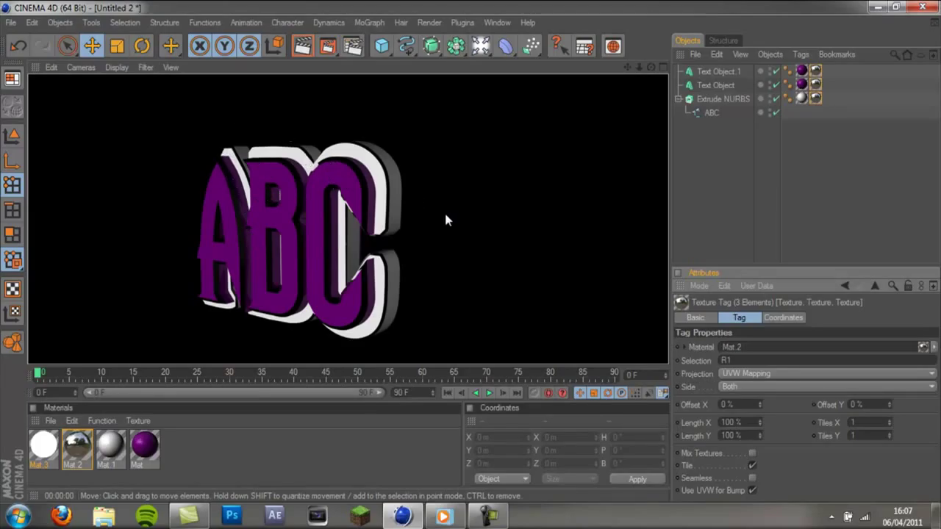
left_click(597, 229)
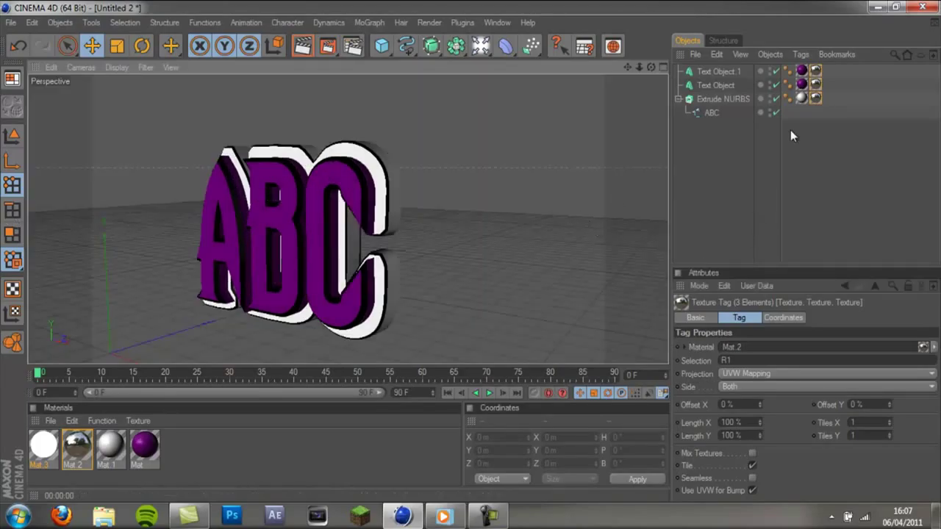
Duplicate the Mat.2 texture tag on Text Object.1, Text Object and Extrude NURBS
left_click(746, 360)
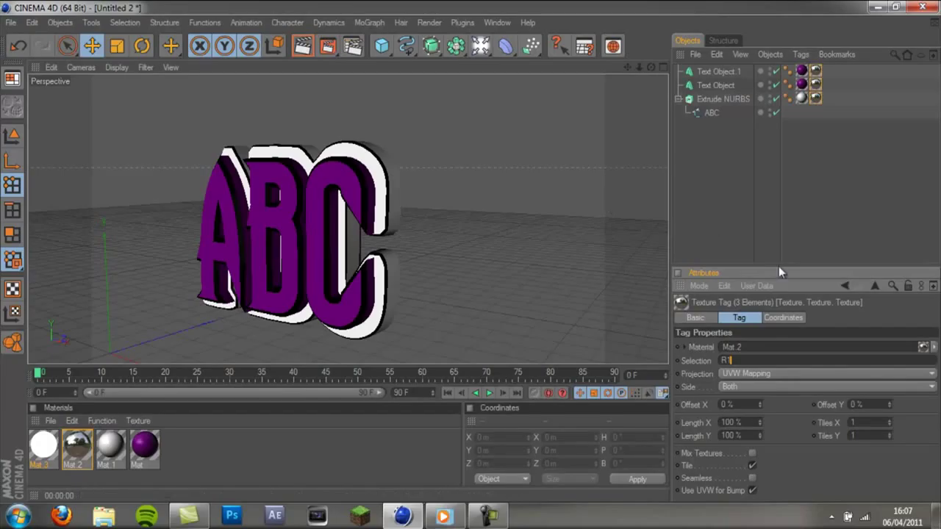
left_click(862, 106)
left_click(815, 97)
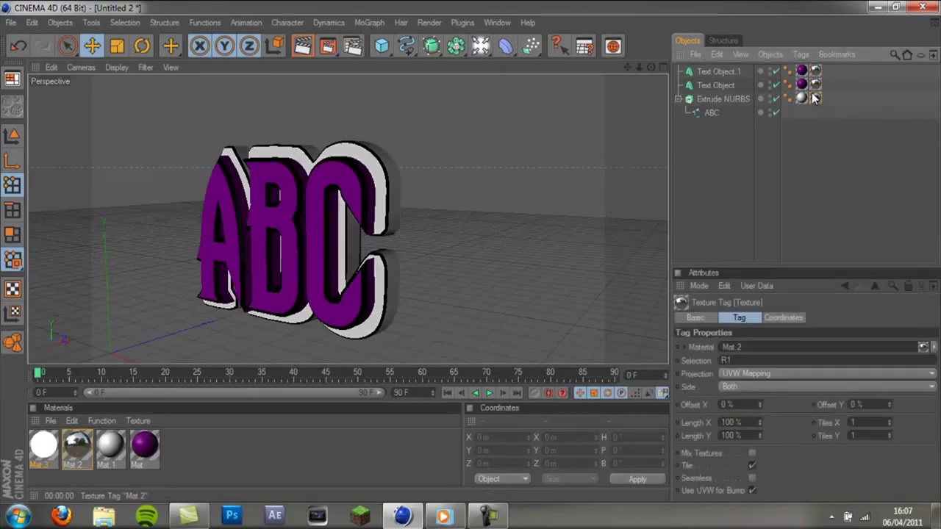
left_click(816, 83, "shift")
left_click(817, 70, "shift")
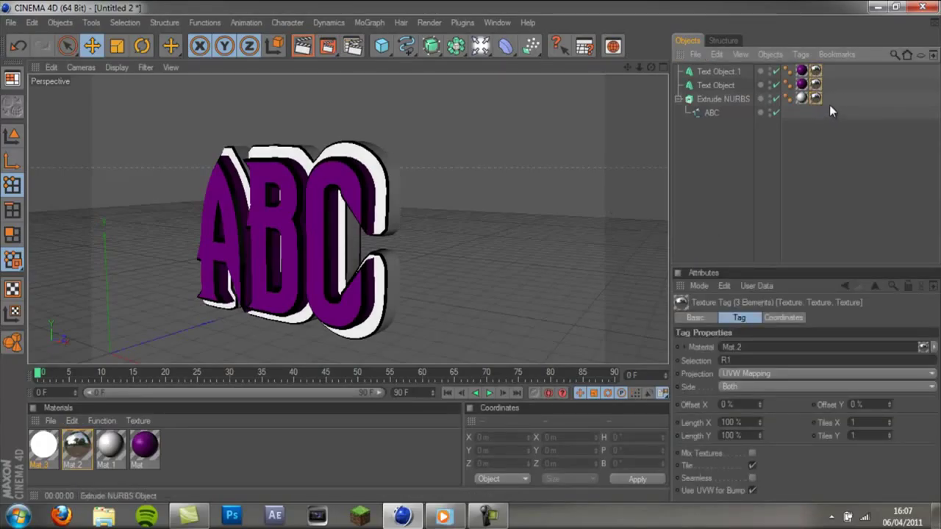
left_click_drag(828, 90, 835, 72, "ctrl")
left_click(845, 86)
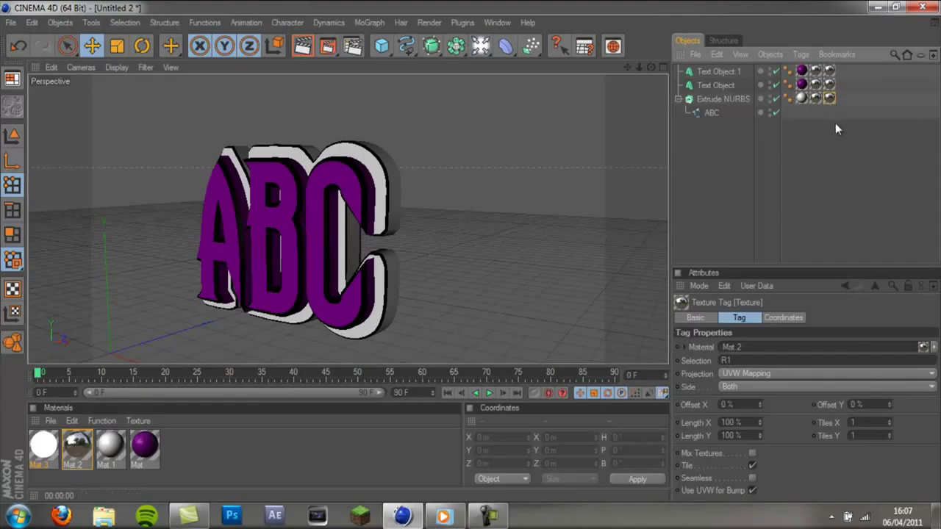
left_click(831, 143)
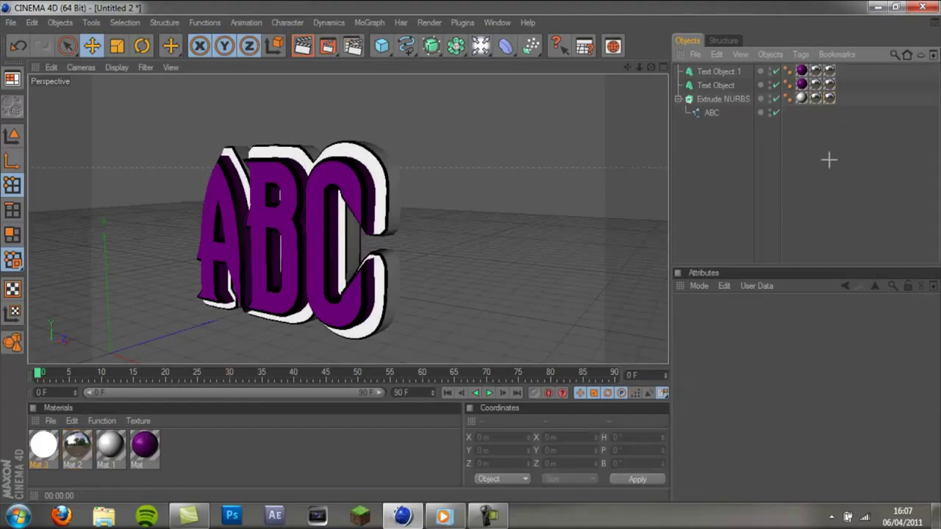
Set the selection of the duplicated Mat.2 texture tag to R2 on each of the three text objects
left_click(816, 73)
left_click(817, 99)
left_click(818, 74)
left_click(817, 84)
left_click(816, 96)
left_click(817, 98)
left_click(816, 84)
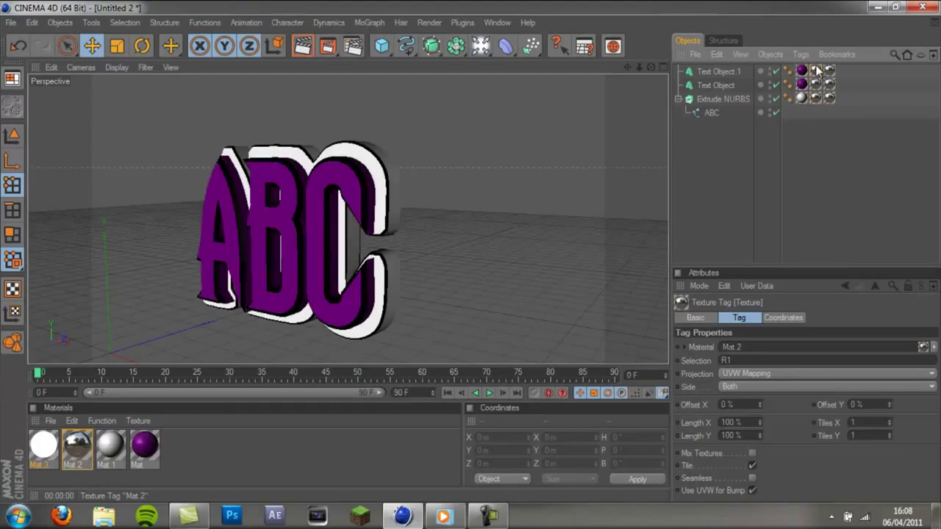
left_click(740, 360)
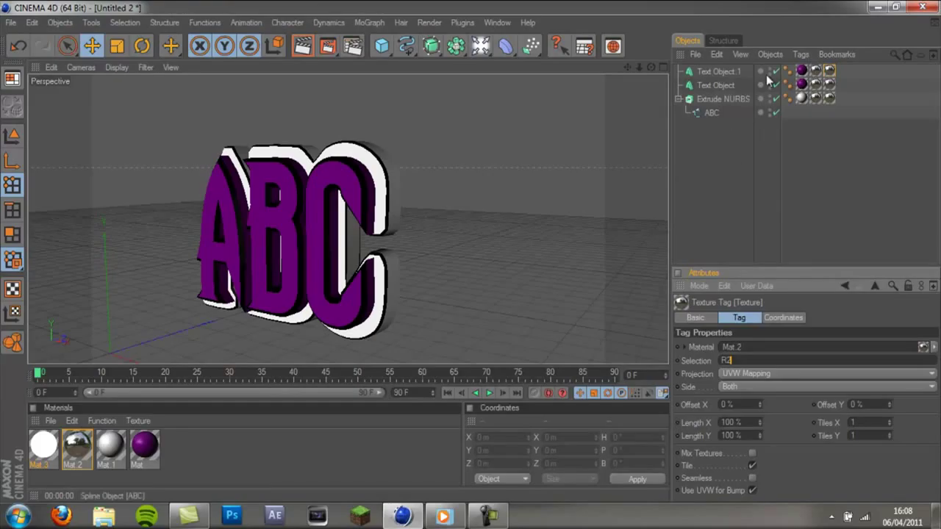
left_click(827, 86)
left_click(743, 360)
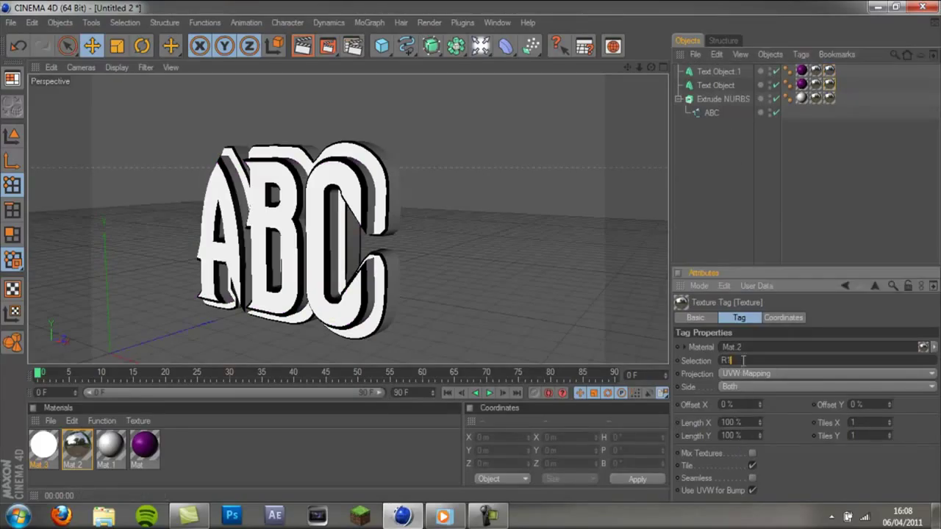
left_click(834, 102)
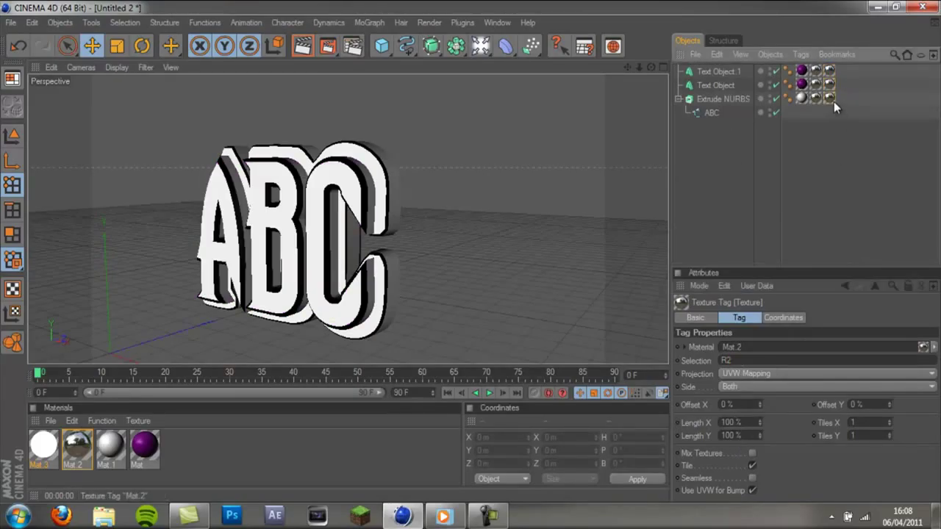
left_click(744, 359)
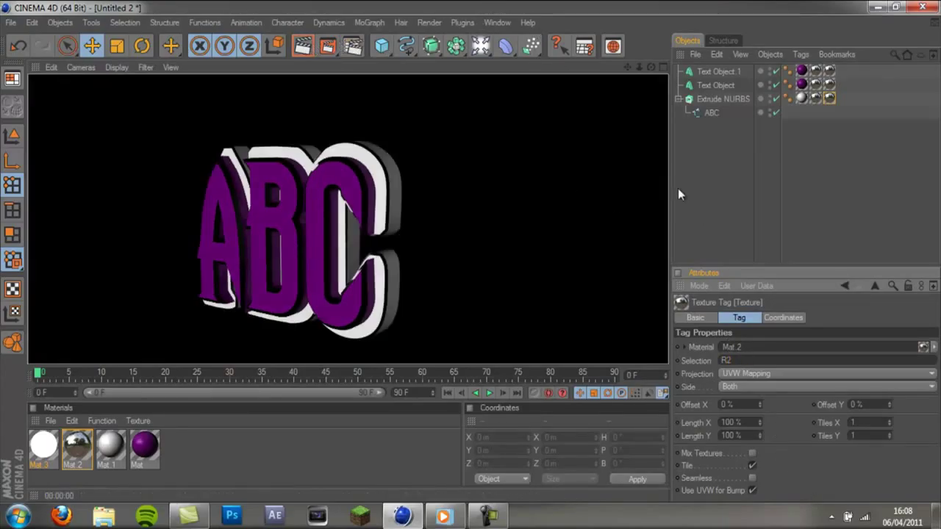
Examine the back and front of the ABC text from several angles, rendering the rear view to check the black edges
left_click(656, 78)
left_click_drag(650, 67, 470, 258)
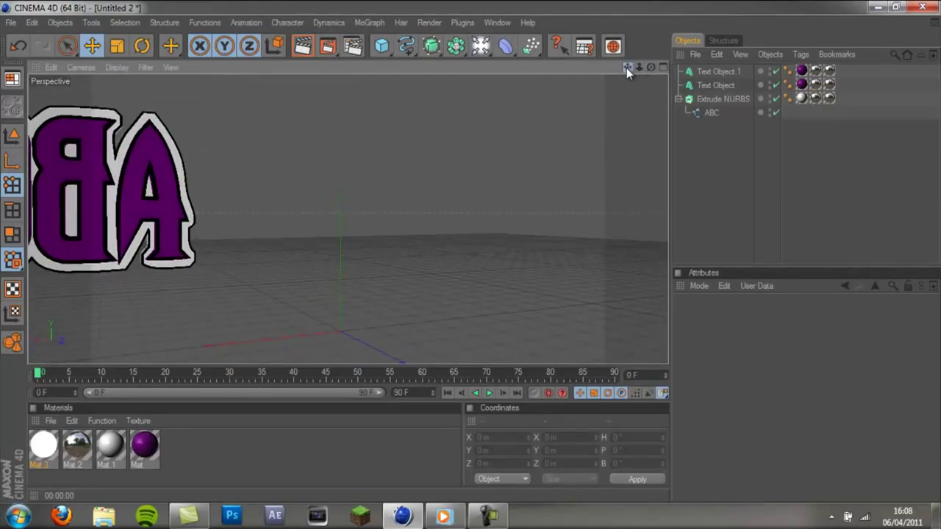
left_click_drag(626, 68, 592, 70)
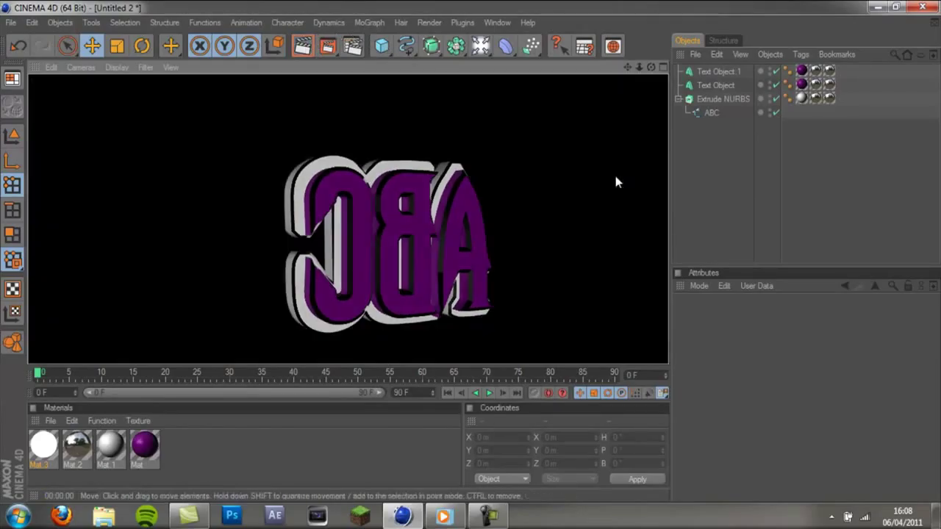
left_click_drag(652, 68, 379, 236)
left_click_drag(652, 67, 470, 254)
left_click_drag(622, 67, 470, 252)
left_click_drag(626, 69, 470, 252)
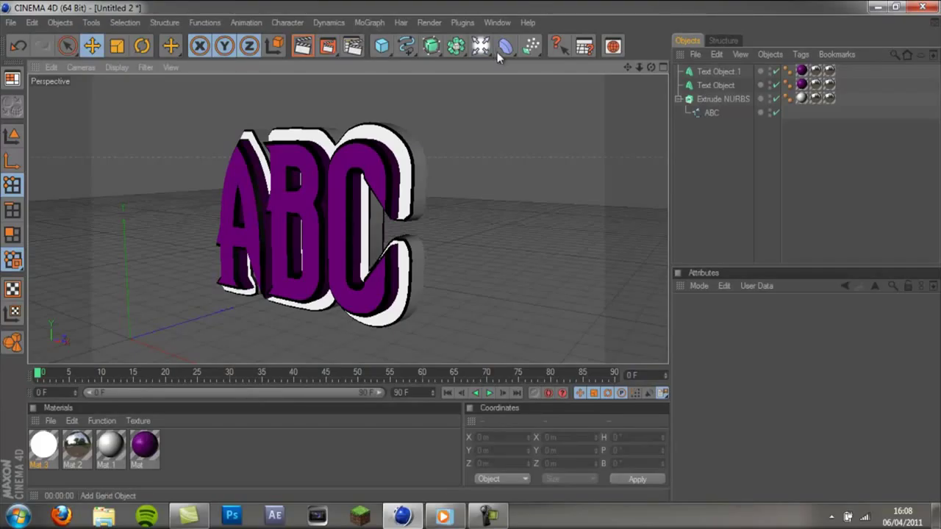
Add a Plane primitive and move it about 649 m along X and about 676 m up, above the ABC text
mouse_move(464, 254)
left_mouse_down("alt")
mouse_move(485, 257)
mouse_move(463, 261)
mouse_move(476, 250)
left_mouse_up("alt")
left_click_drag(481, 48, 502, 63)
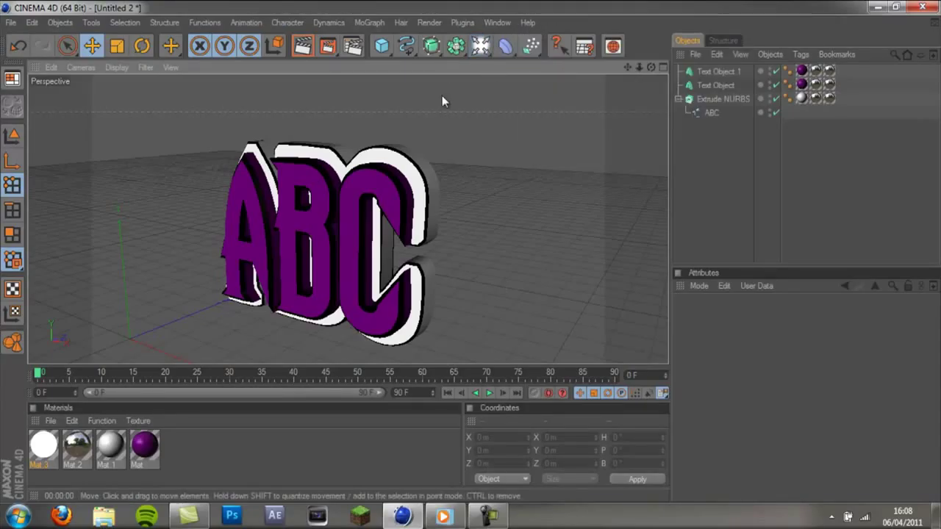
left_click_drag(388, 42, 288, 253)
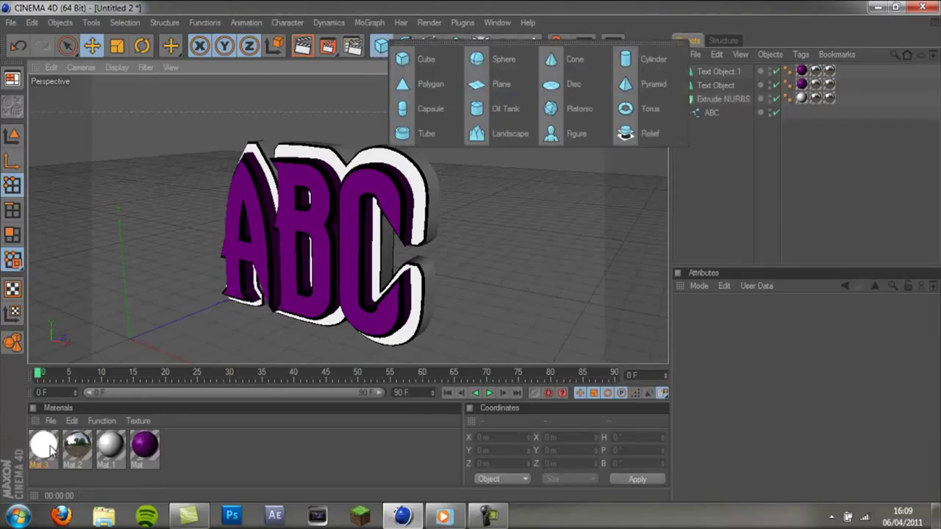
left_click_drag(331, 190, 512, 86)
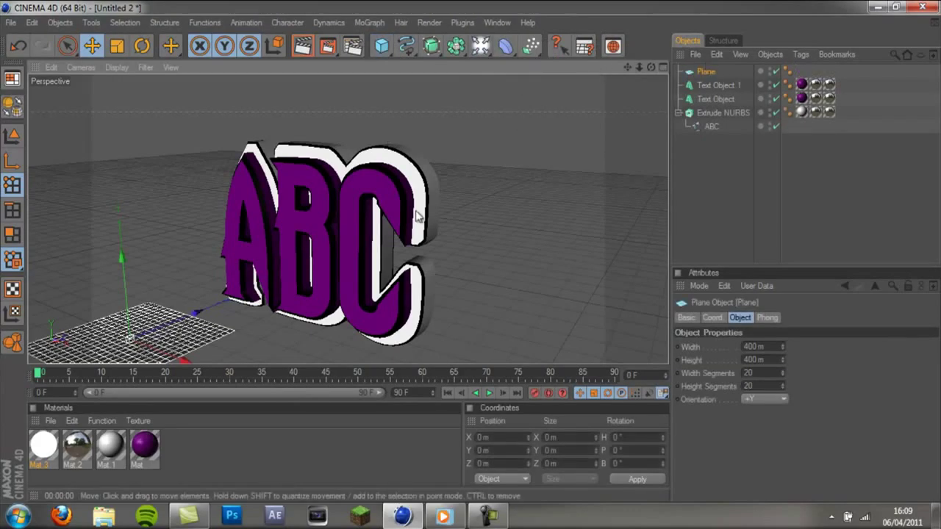
left_click_drag(650, 67, 470, 252)
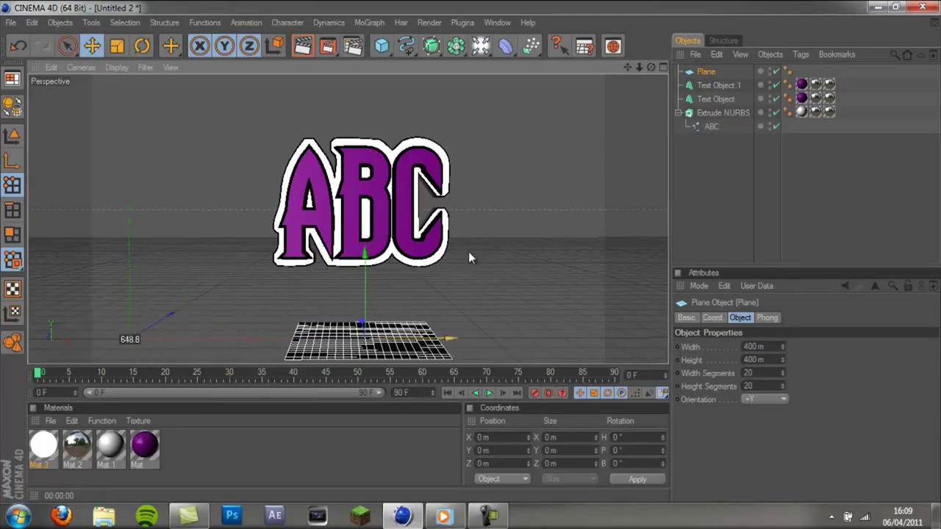
left_click_drag(651, 67, 423, 250)
left_click_drag(363, 257, 363, 10)
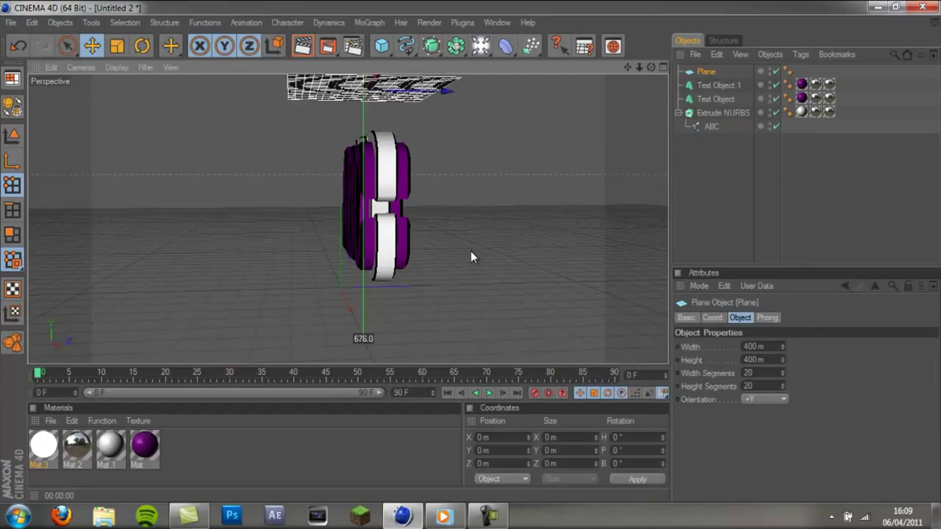
Tilt the plane diagonally with the Rotate tool and move it outward, up in front of the ABC text
left_click_drag(637, 68, 469, 262)
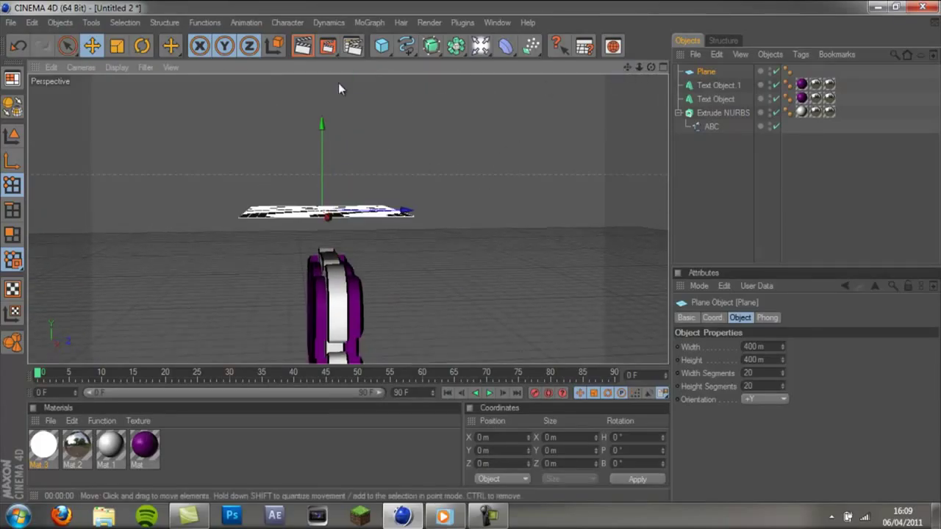
left_click(143, 46)
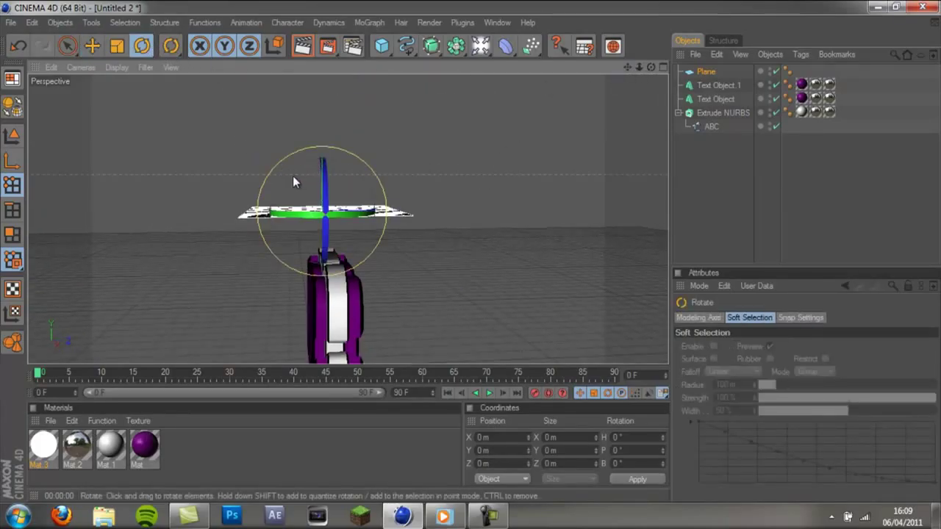
left_click_drag(293, 172, 295, 172)
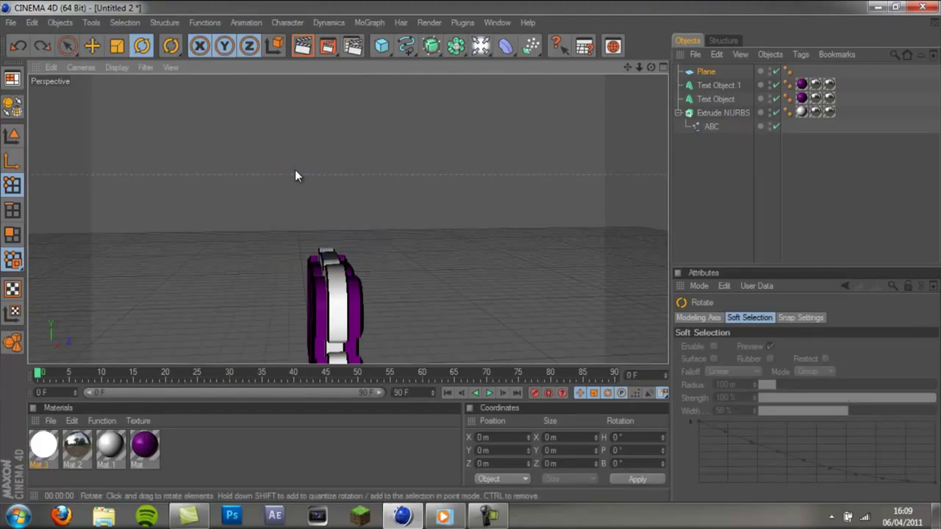
left_click(32, 23)
left_click(49, 42)
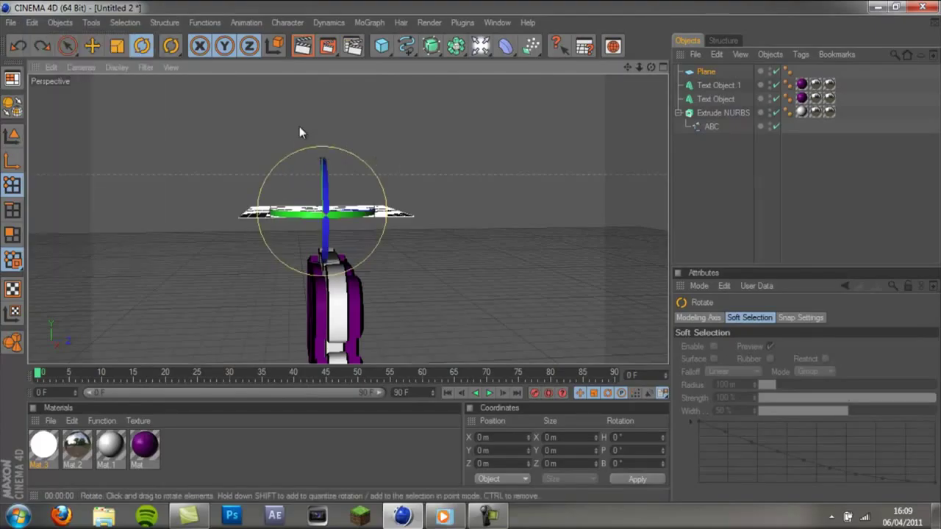
left_click_drag(296, 166, 279, 190)
left_click(92, 45)
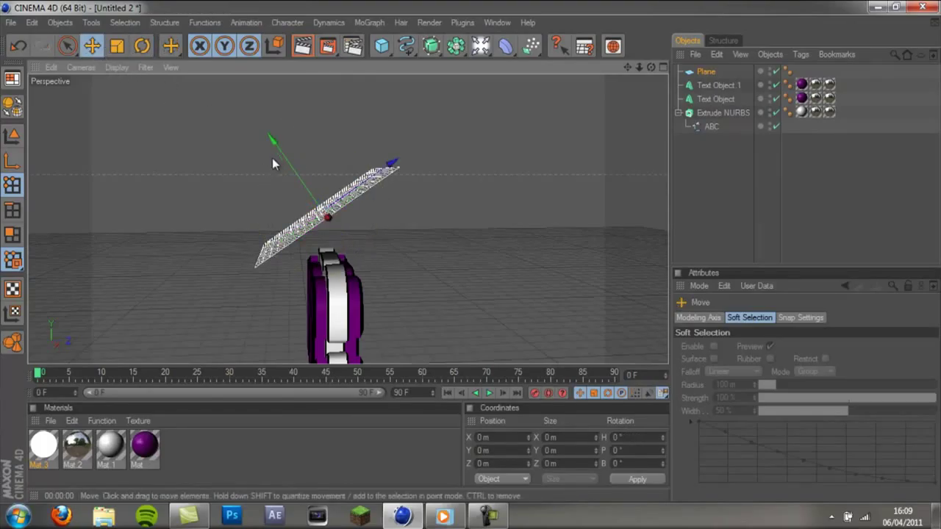
left_click_drag(273, 151, 470, 256)
left_click_drag(302, 104, 260, 133)
Set the plane's width to 1440 m and its height to 585 m
left_click_drag(651, 67, 471, 254)
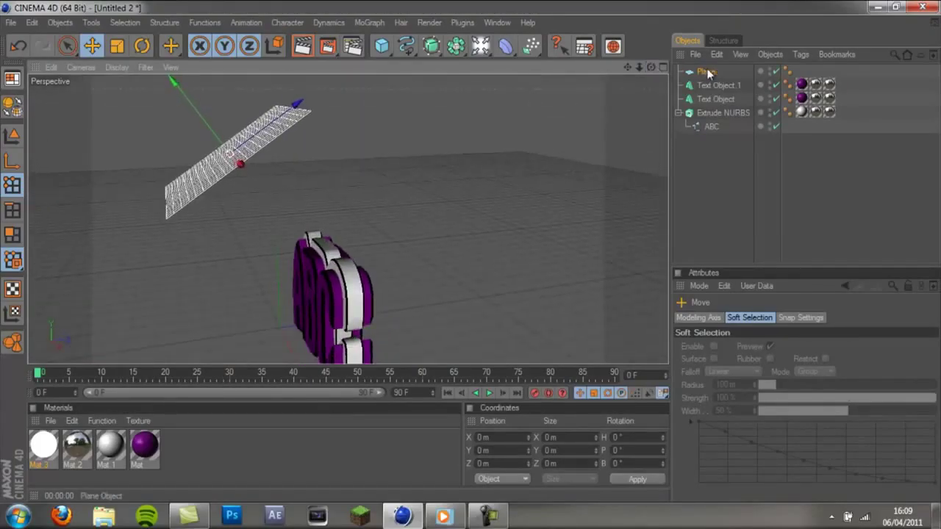
left_click(706, 71)
mouse_move(781, 360)
left_mouse_down()
mouse_move(798, 319)
mouse_move(783, 342)
left_mouse_up()
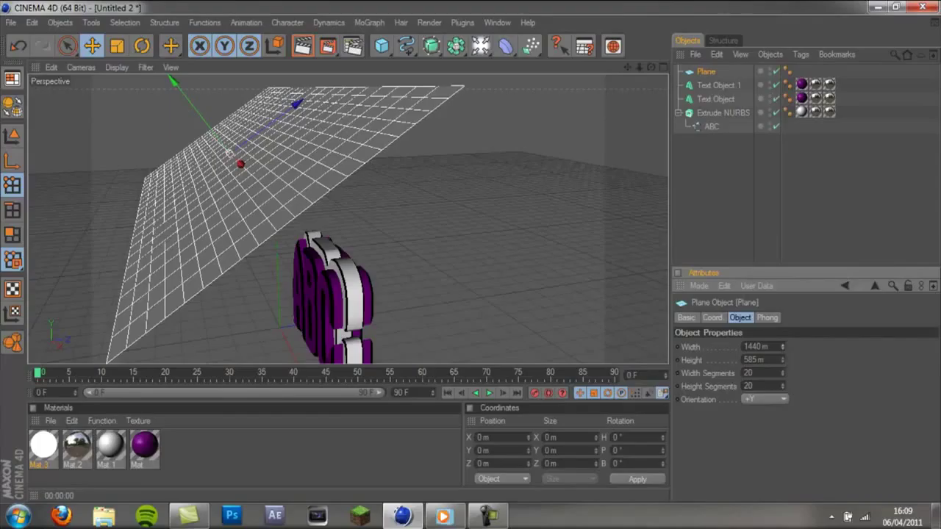
Duplicate the tilted plane in place, keeping only one copy
left_click_drag(651, 67, 357, 109)
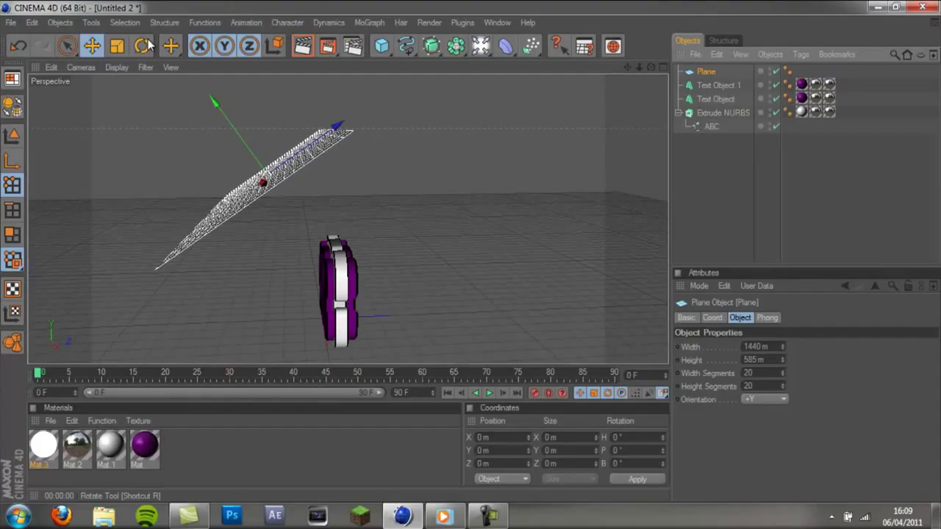
key("ctrl+v")
key("ctrl+v")
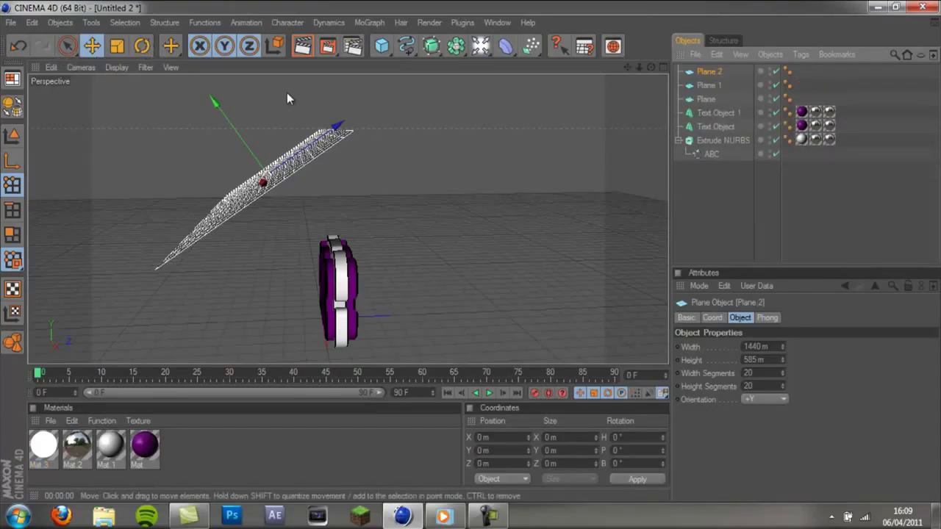
key("Delete")
left_click(717, 72)
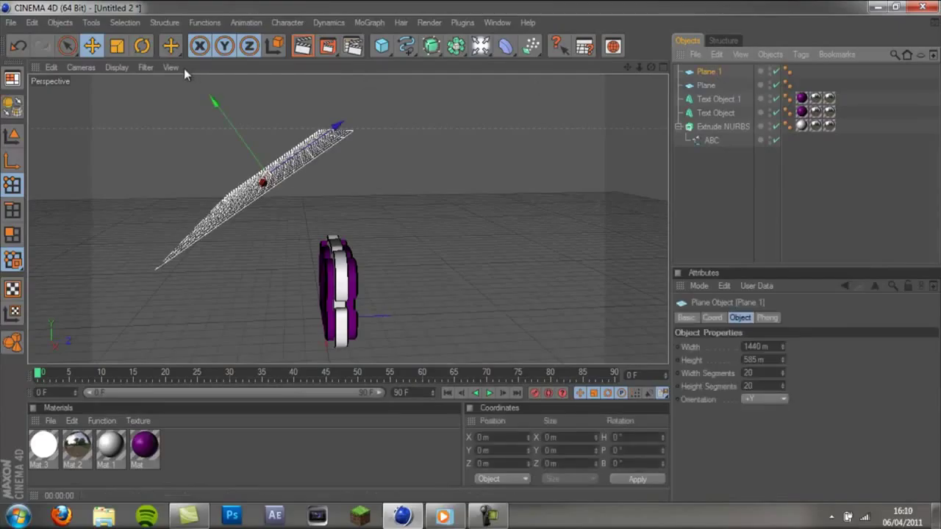
Rotate the copied plane to the opposite tilt and move it behind the text so both planes form a roof
left_click(141, 46)
left_click_drag(269, 121, 331, 147)
left_click(92, 45)
left_click_drag(515, 309, 334, 189)
left_click_drag(389, 199, 473, 250)
Apply the white Mat.3 material to both Plane and Plane.1
left_click_drag(652, 66, 470, 257)
left_click_drag(652, 67, 470, 258)
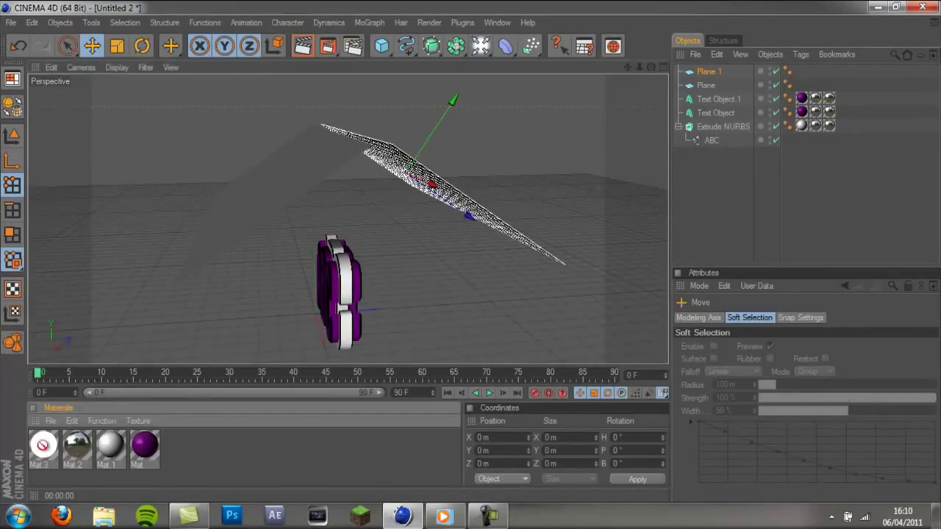
left_click_drag(271, 188, 272, 189)
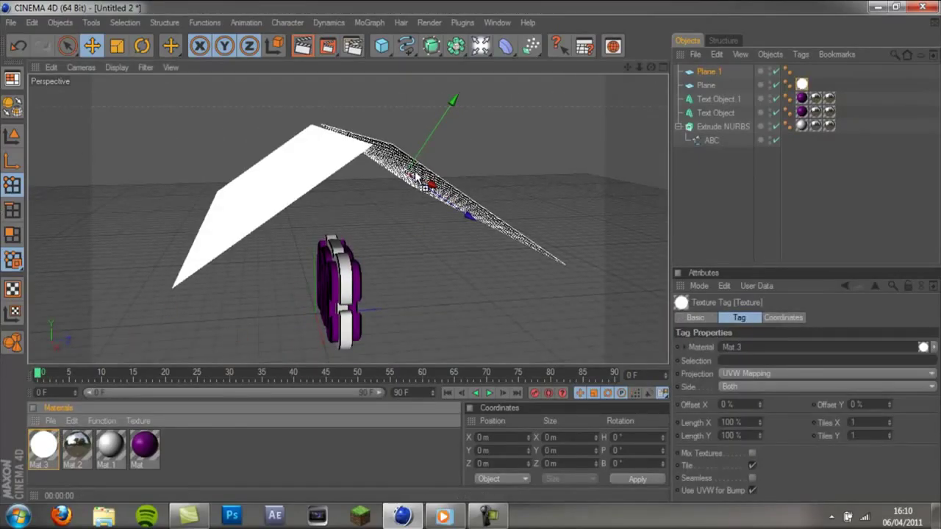
left_click_drag(416, 173, 416, 174)
Hide Plane and Plane.1 in the editor view while leaving them enabled for rendering
left_click_drag(651, 67, 475, 256)
left_click_drag(476, 250, 472, 252, "alt")
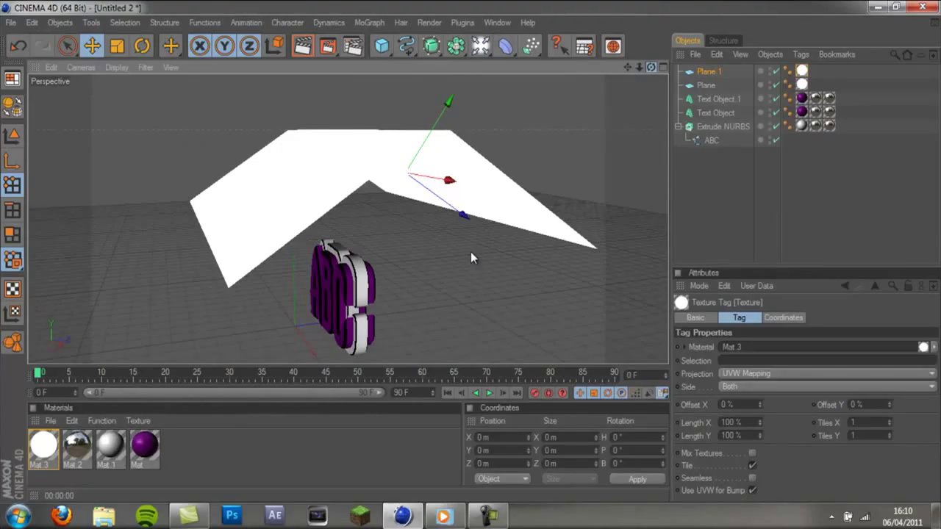
mouse_move(628, 71)
left_mouse_down("alt")
mouse_move(478, 249)
mouse_move(643, 65)
left_mouse_up("alt")
mouse_move(470, 251)
left_mouse_down("alt")
mouse_move(500, 206)
mouse_move(564, 267)
mouse_move(433, 250)
mouse_move(470, 250)
left_mouse_up("alt")
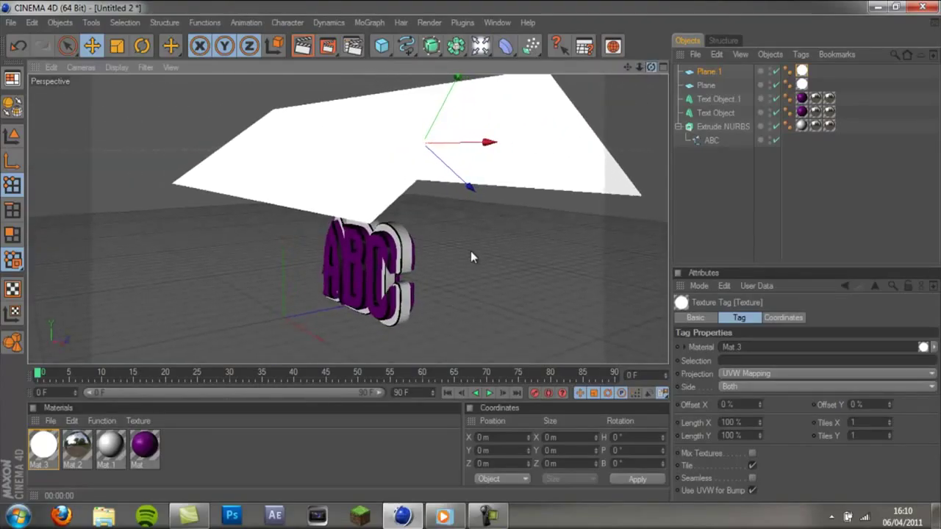
left_click(769, 84)
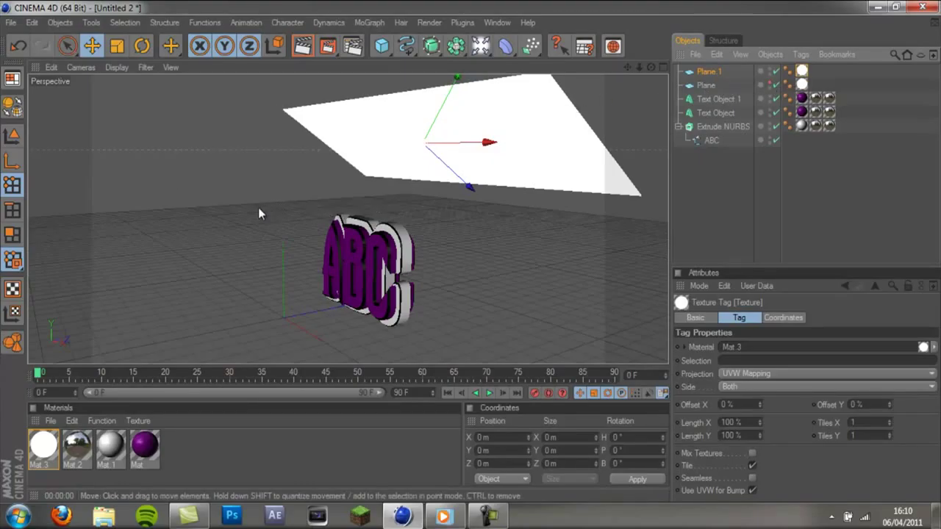
left_click(769, 70)
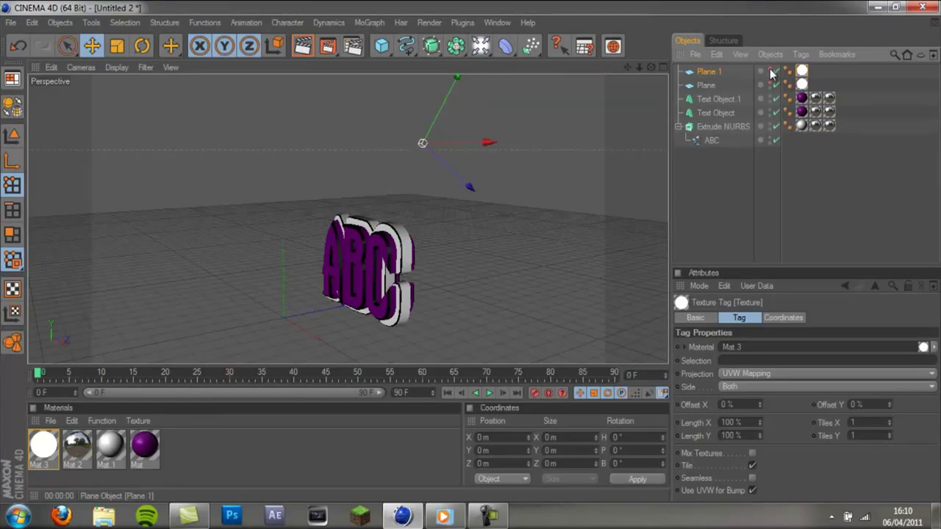
Render a preview of the zoomed-out scene to check how the hidden planes render above the text
left_click_drag(650, 67, 472, 252)
left_click(714, 162)
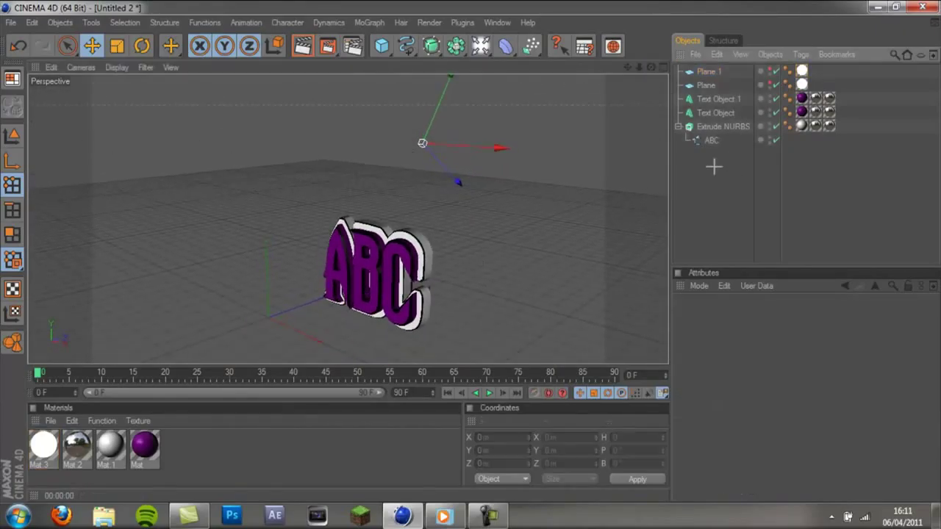
scroll(471, 257, "down", 3)
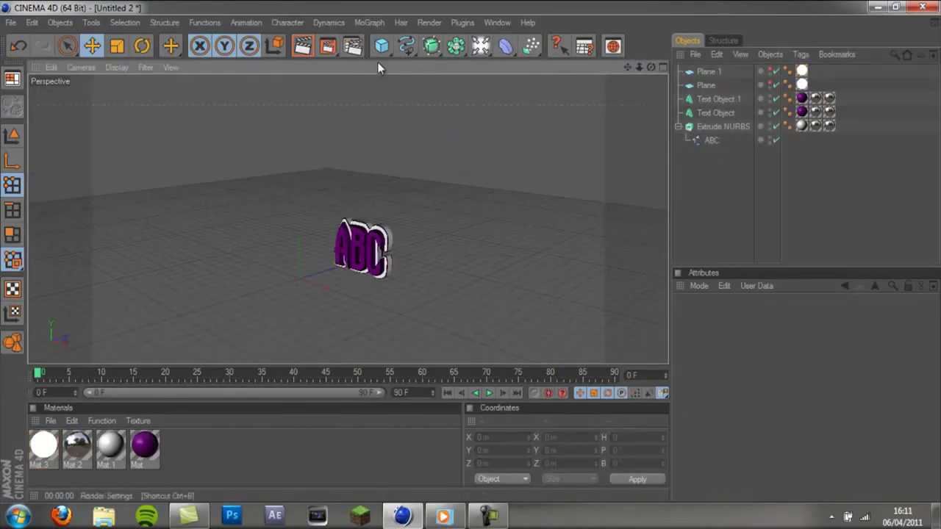
left_click(303, 46)
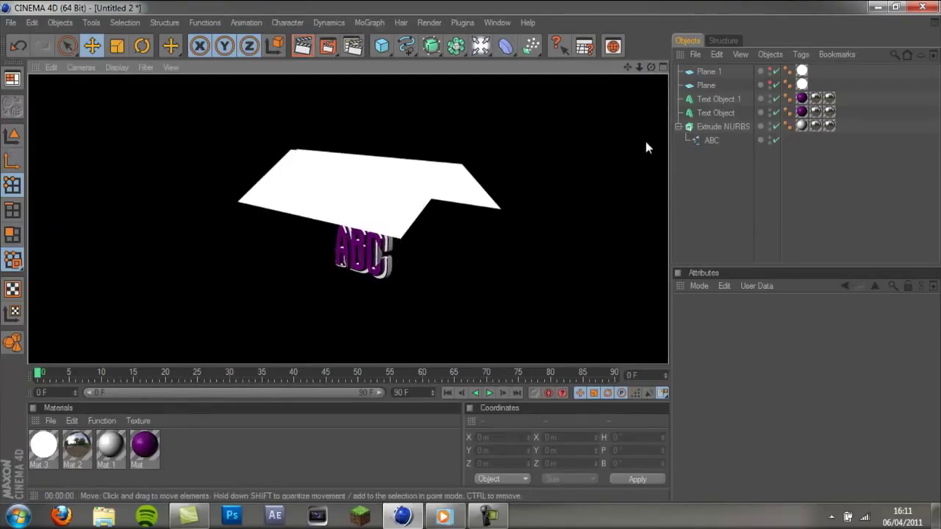
Add a Compositing tag to Plane.1 and turn off Seen by Camera
scroll(477, 253, "up", 3)
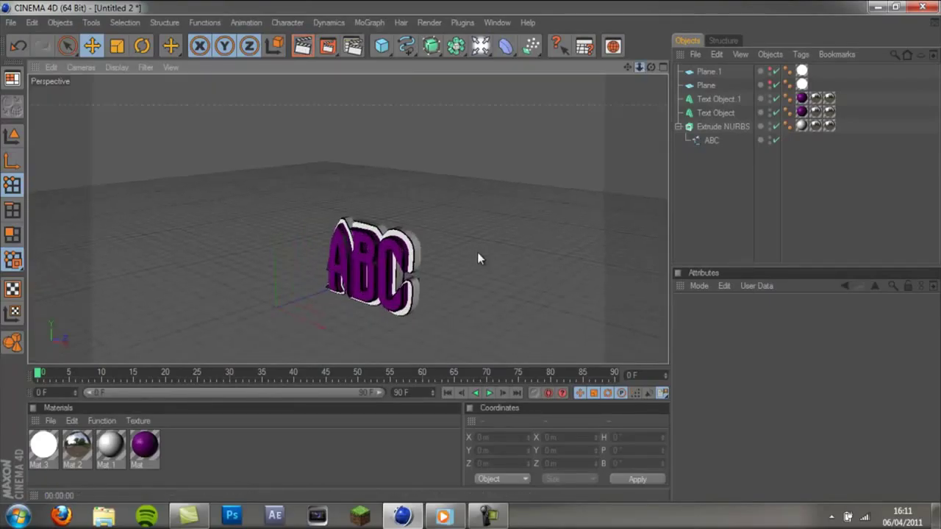
right_click(712, 68)
mouse_move(760, 65)
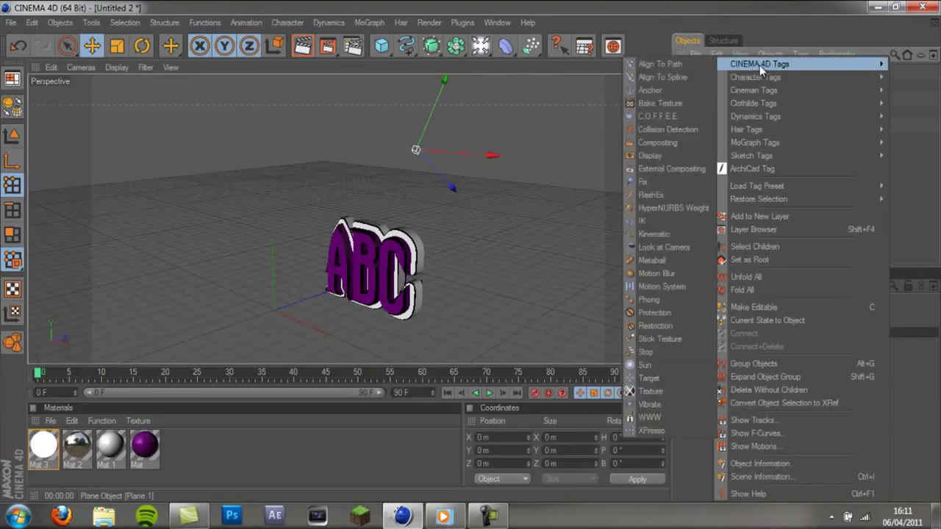
left_click(658, 142)
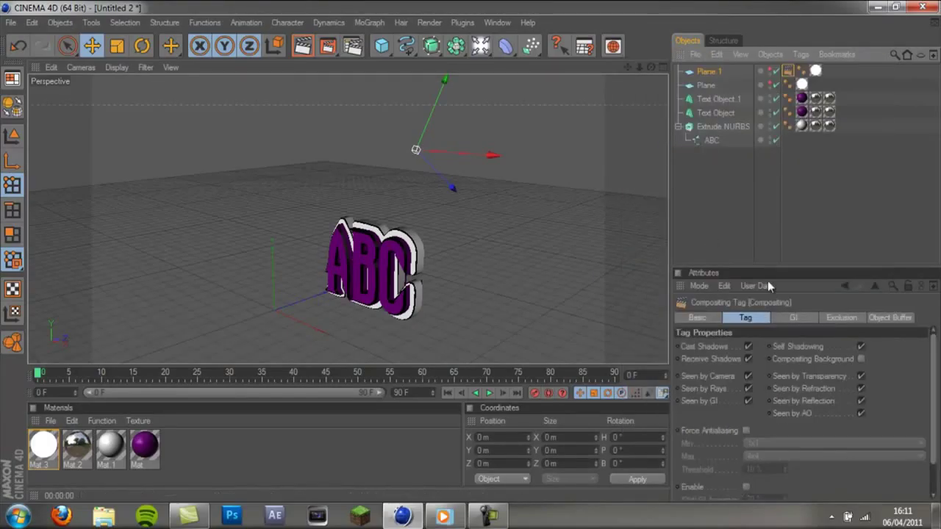
left_click(746, 375)
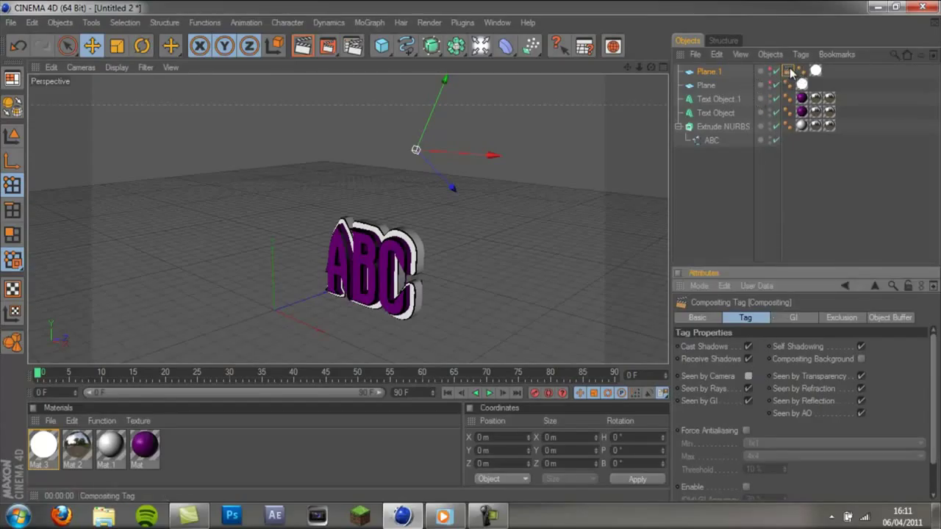
Add a Compositing tag to Plane with Seen by Camera disabled
right_click(713, 85)
mouse_move(760, 65)
left_click(685, 144)
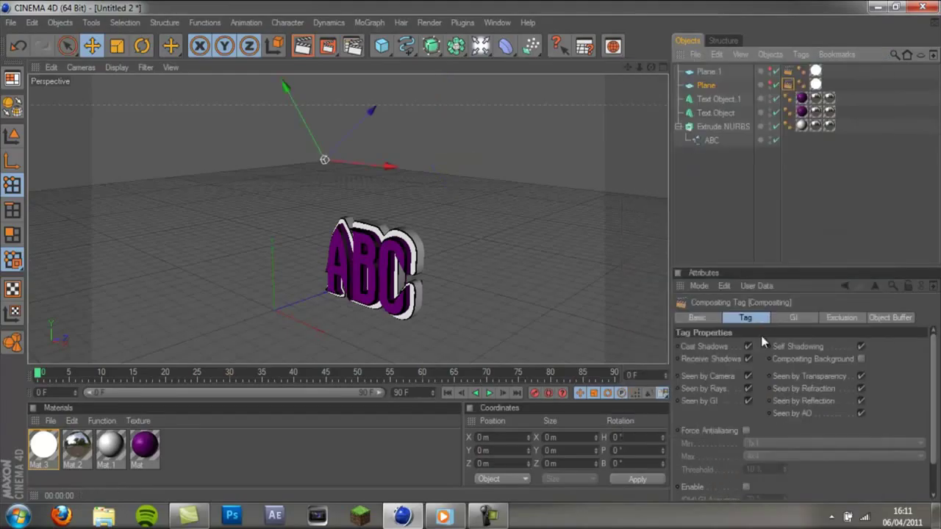
left_click(747, 376)
left_click(719, 171)
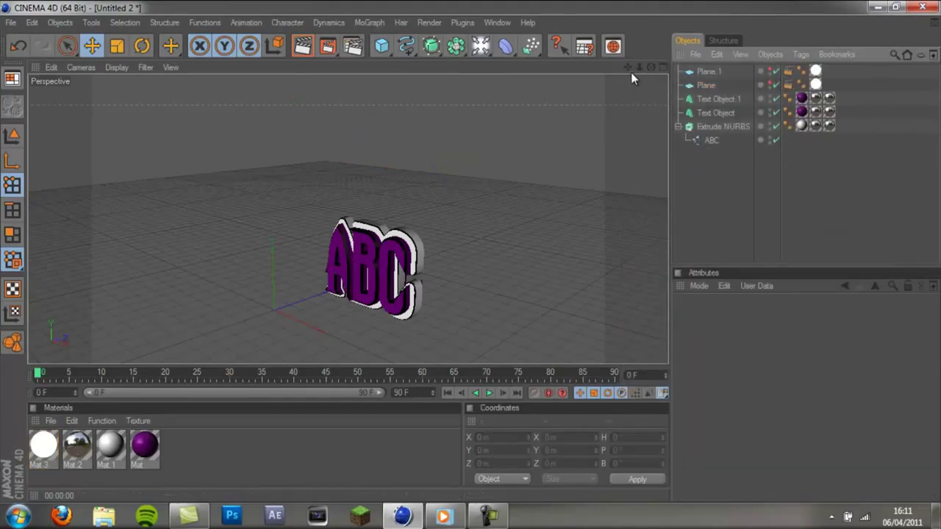
Render close-up previews of the ABC text from two slightly different angles to check the plane reflections
left_click_drag(638, 67, 562, 257)
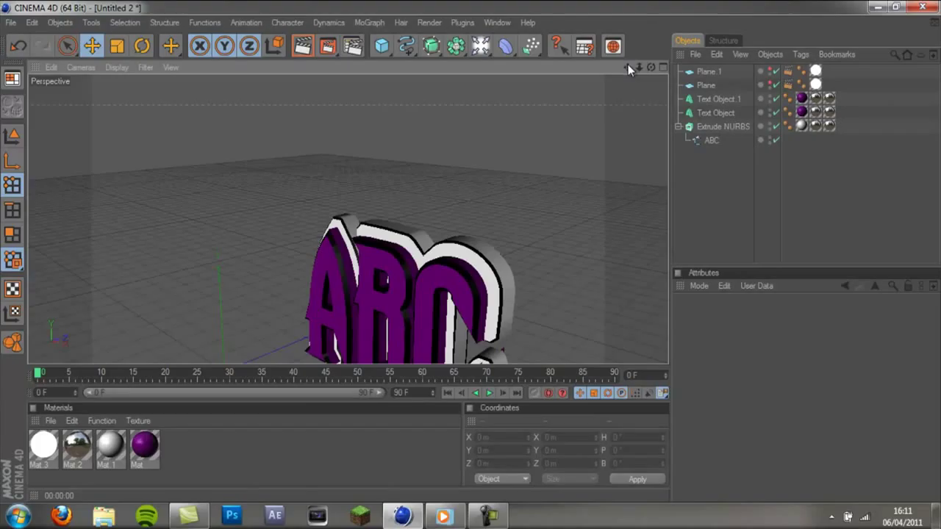
left_click_drag(628, 69, 471, 254)
left_click(309, 47)
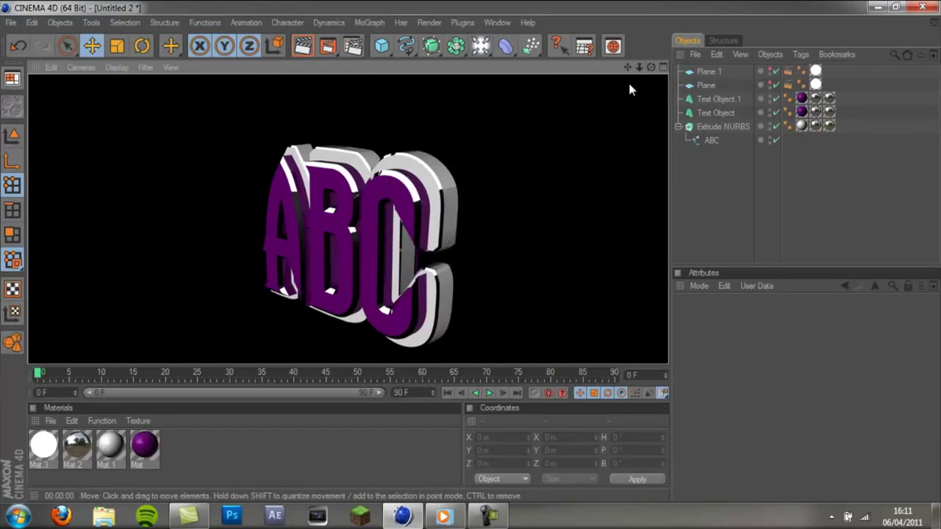
left_click_drag(650, 67, 441, 272)
left_click(302, 47)
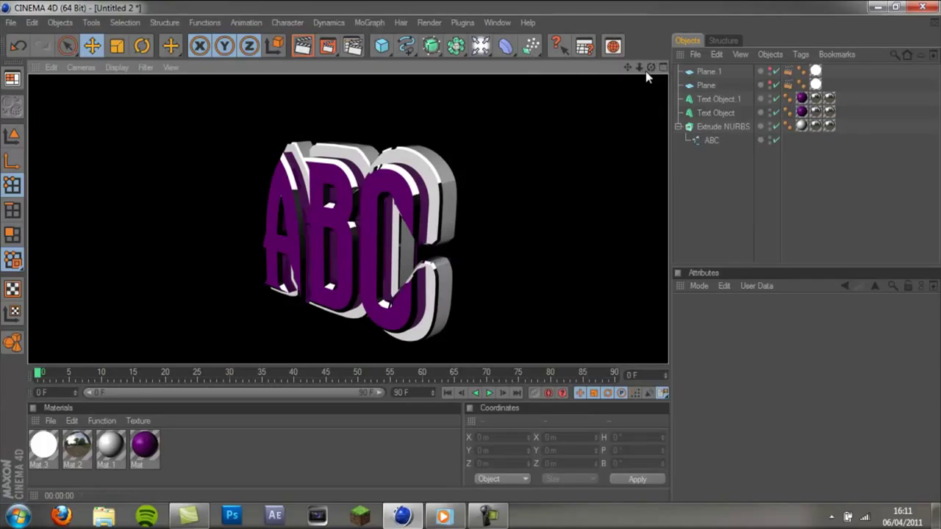
mouse_move(652, 72)
left_mouse_down()
mouse_move(639, 81)
mouse_move(656, 68)
left_mouse_up()
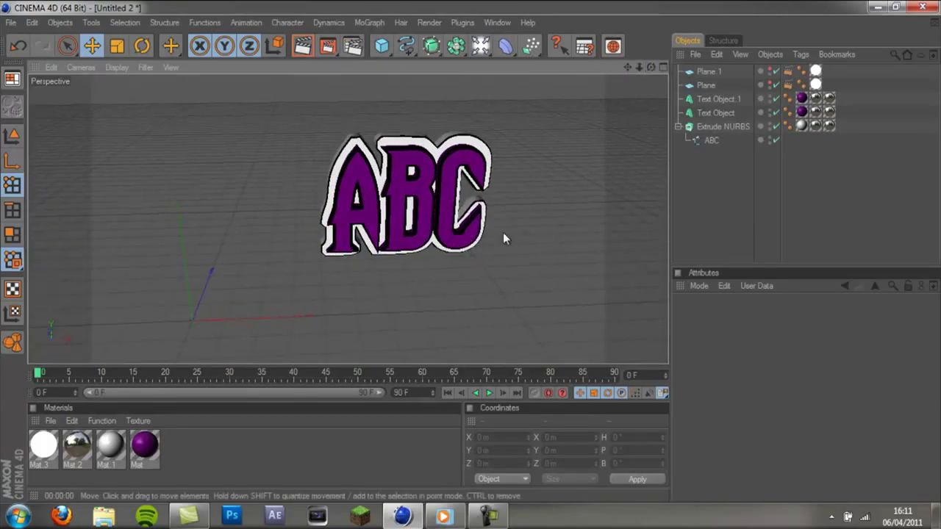
mouse_move(472, 253)
left_mouse_down("alt")
mouse_move(506, 258)
mouse_move(470, 251)
mouse_move(463, 261)
mouse_move(468, 250)
mouse_move(502, 255)
mouse_move(461, 257)
mouse_move(468, 253)
left_mouse_up("alt")
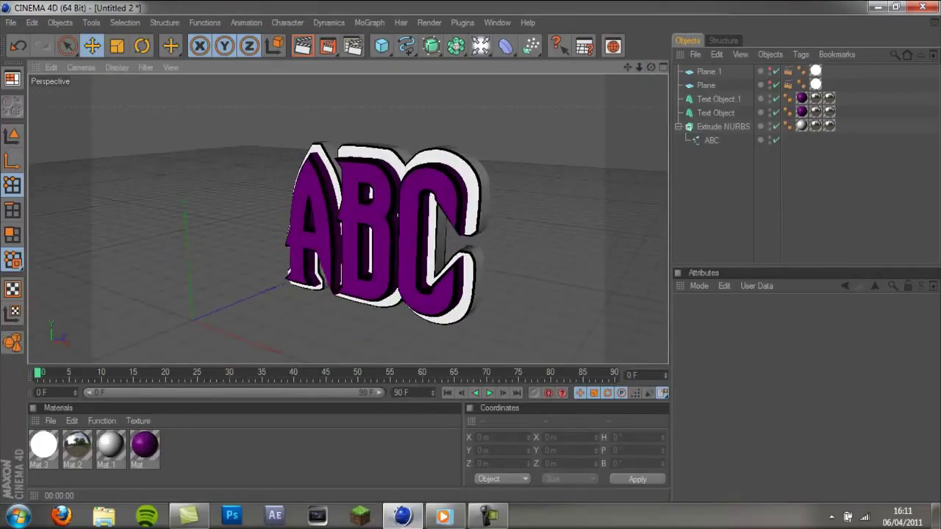
left_click(491, 517)
left_click(910, 411)
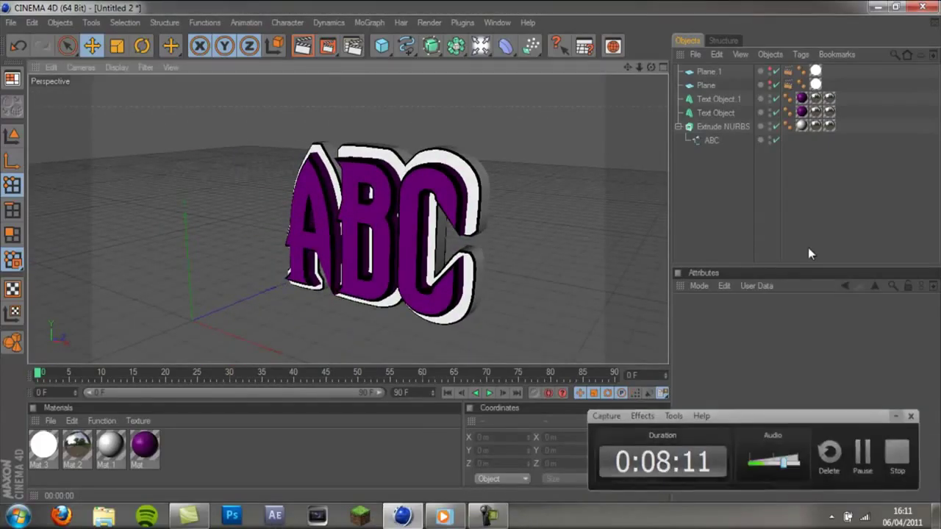
left_click_drag(628, 66, 471, 253)
left_click_drag(652, 67, 475, 250)
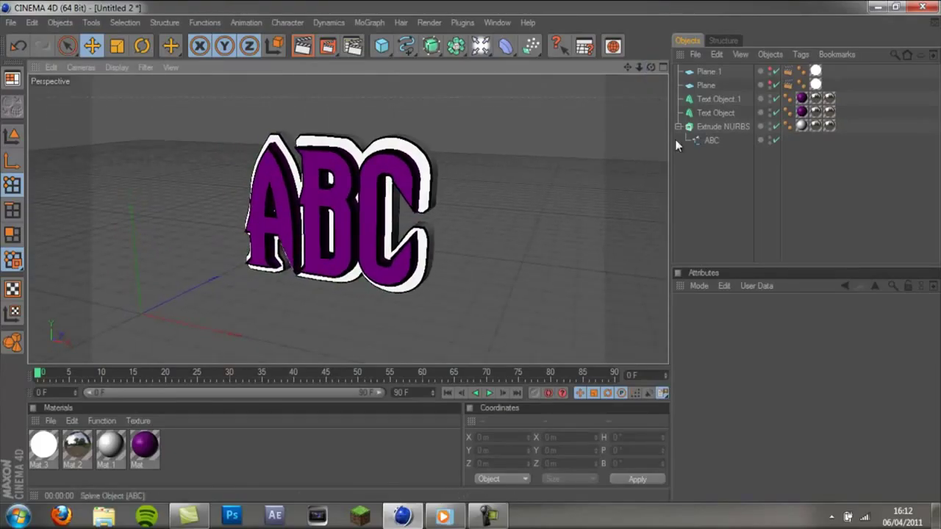